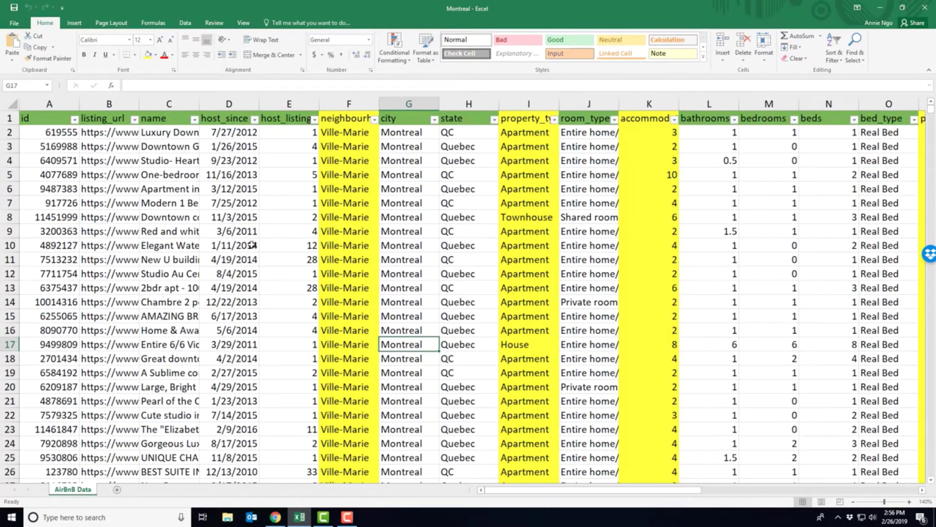
- Filter the neighbourhood column to show only Ville-Marie listings
{"action": "left_click", "coordinate": [339, 171]}
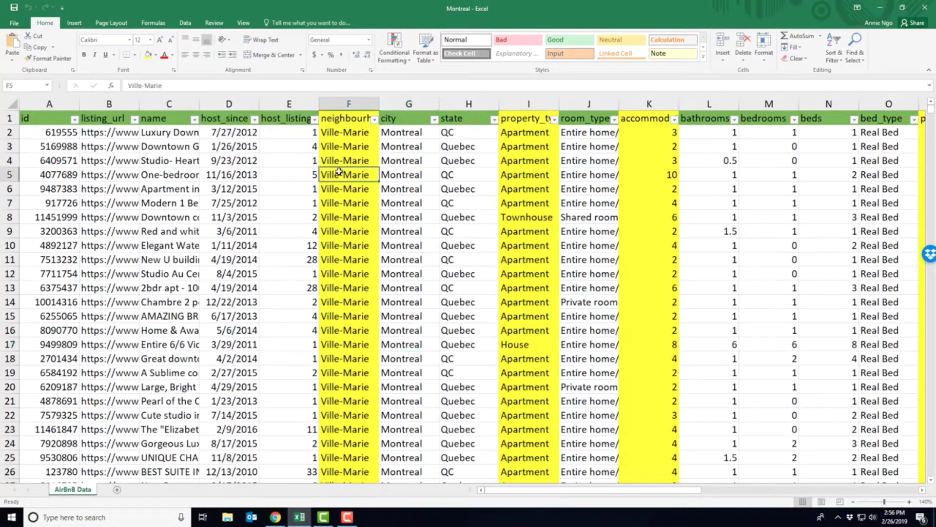
{"action": "left_click", "coordinate": [374, 119]}
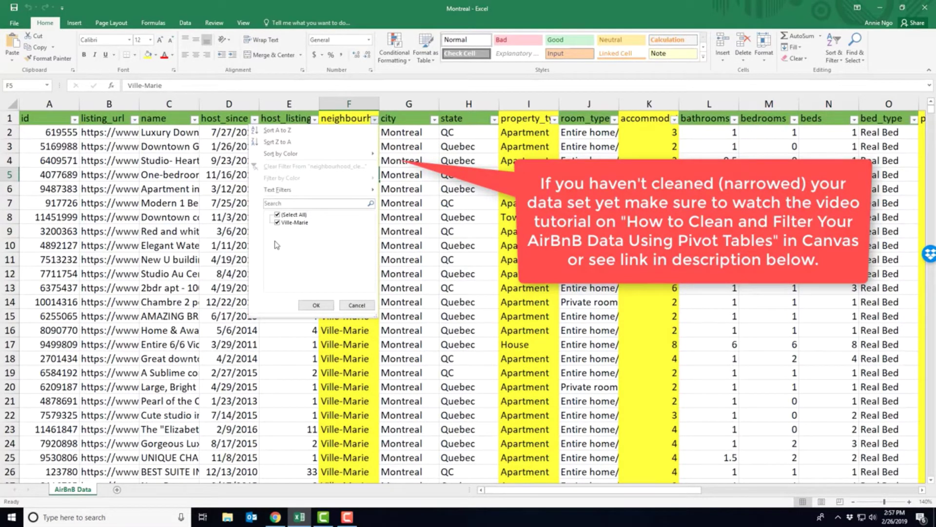
{"action": "left_click", "coordinate": [316, 305]}
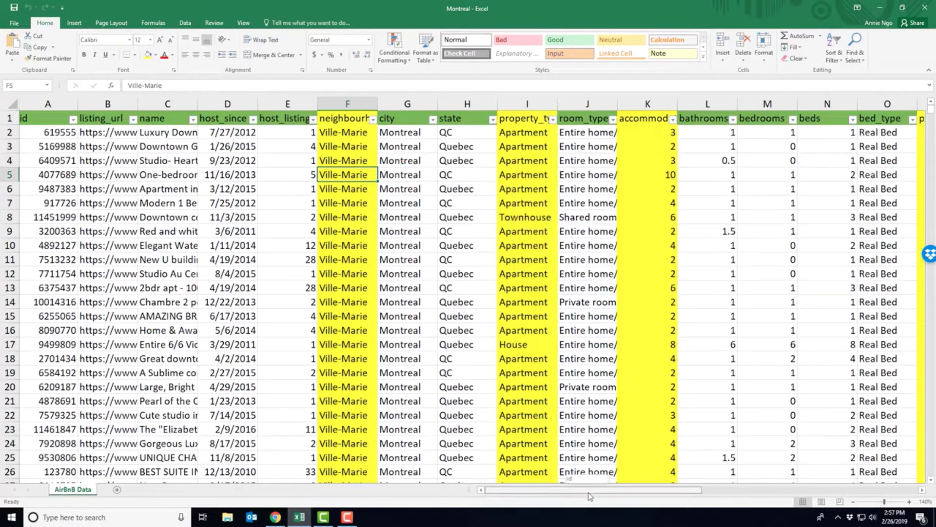
{"action": "scroll", "coordinate": [494, 202], "scroll_direction": "right", "scroll_amount": 1}
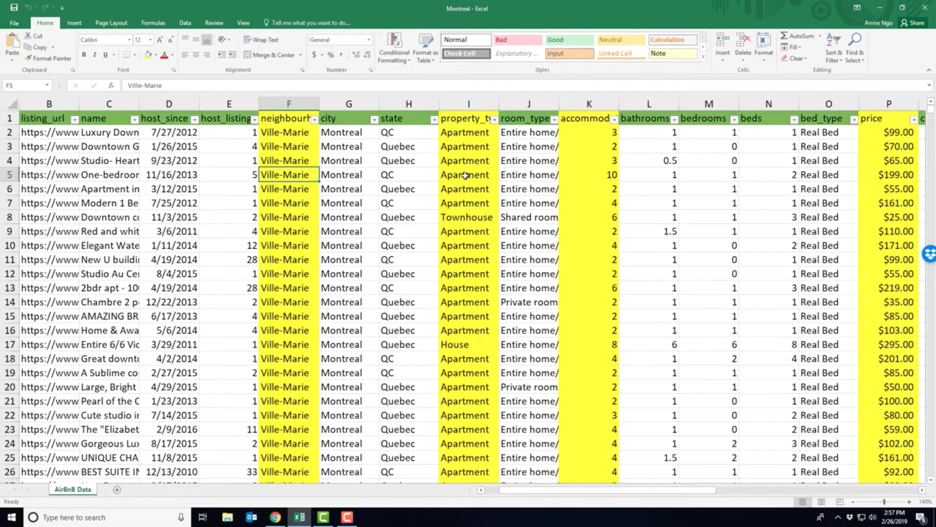
- Insert a PivotTable of the listings data on a new worksheet
{"action": "left_click", "coordinate": [105, 191]}
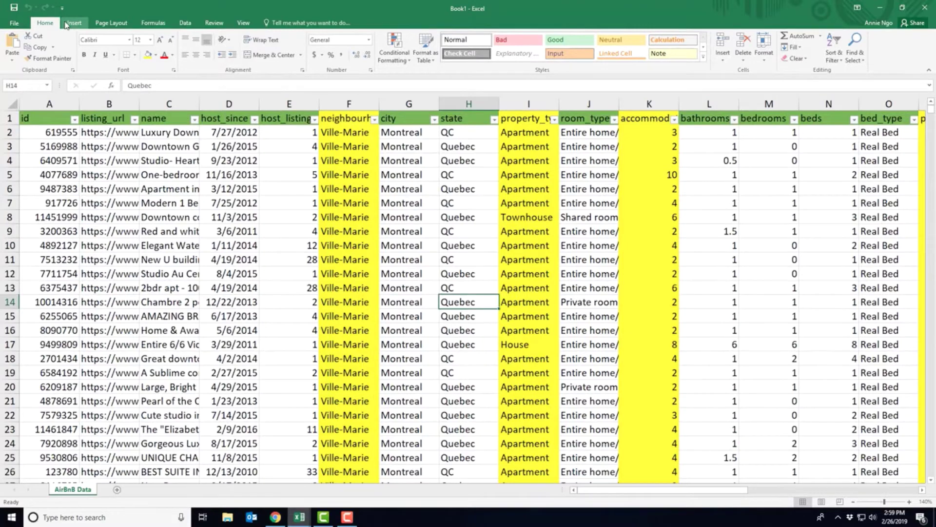
{"action": "left_click", "coordinate": [66, 25]}
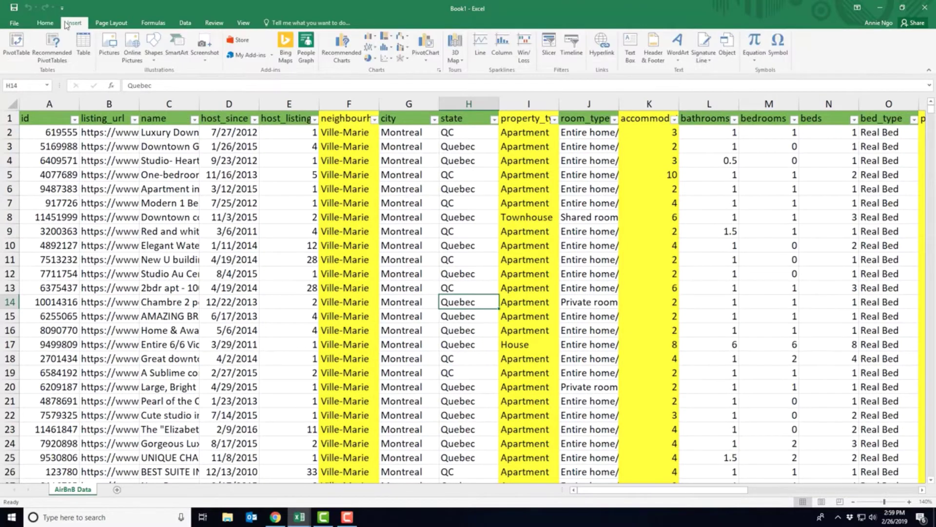
{"action": "left_click", "coordinate": [11, 47]}
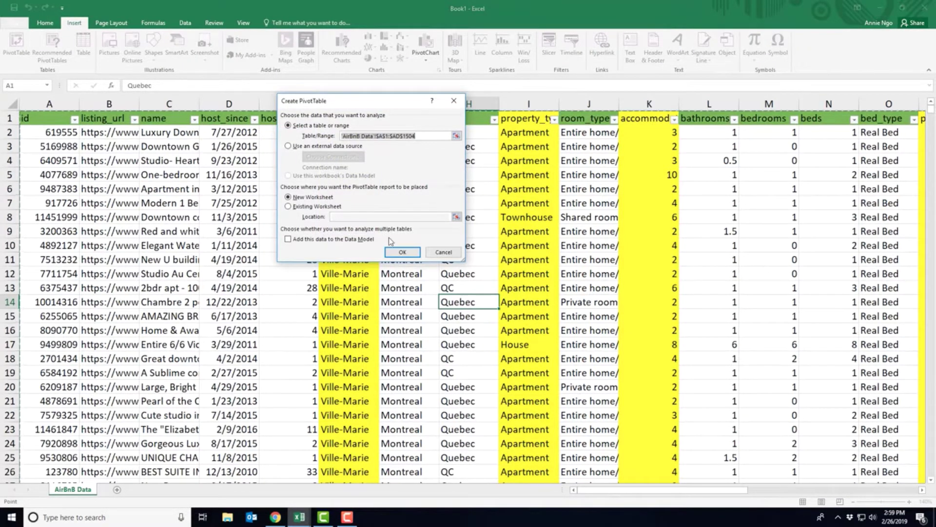
{"action": "left_click", "coordinate": [389, 254]}
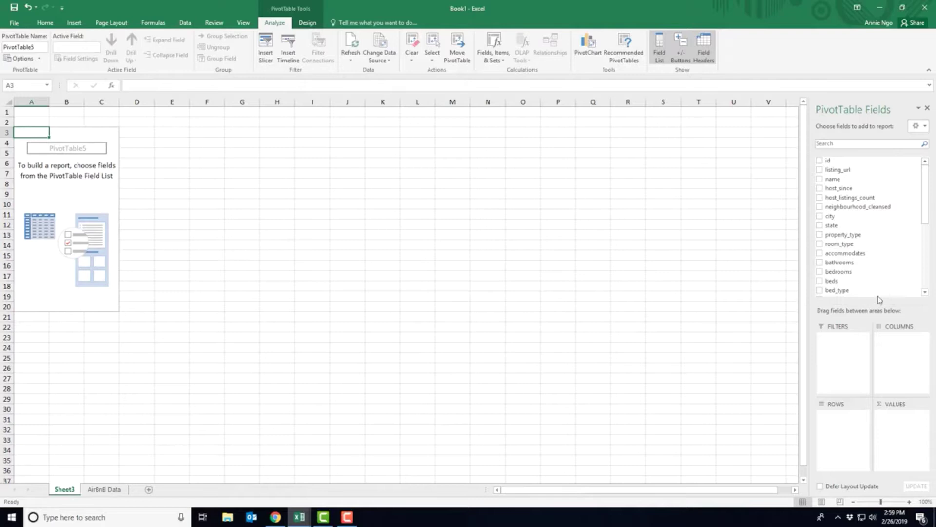
- Add neighbourhood_cleansed and property_type as row fields and count property_type in Values
{"action": "left_click", "coordinate": [820, 208]}
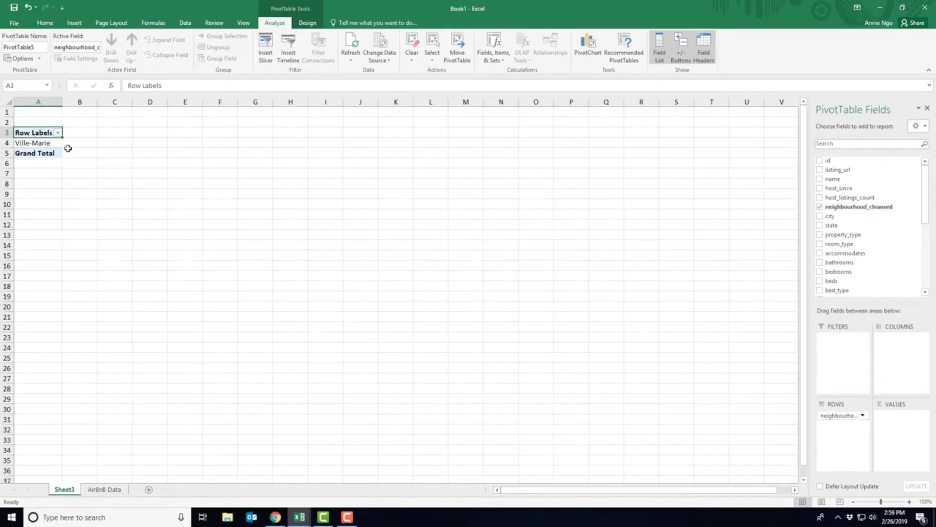
{"action": "left_click_drag", "start_coordinate": [851, 235], "coordinate": [865, 253]}
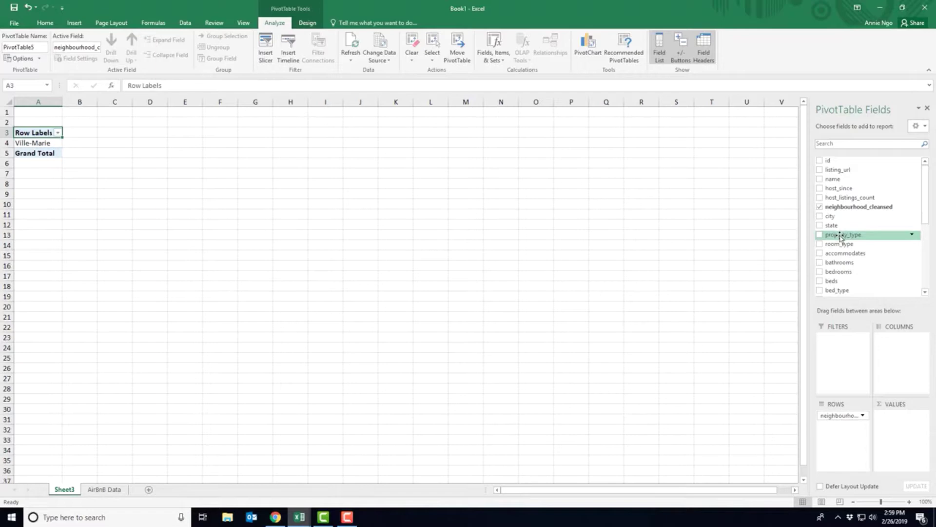
{"action": "left_click_drag", "start_coordinate": [840, 238], "coordinate": [839, 442]}
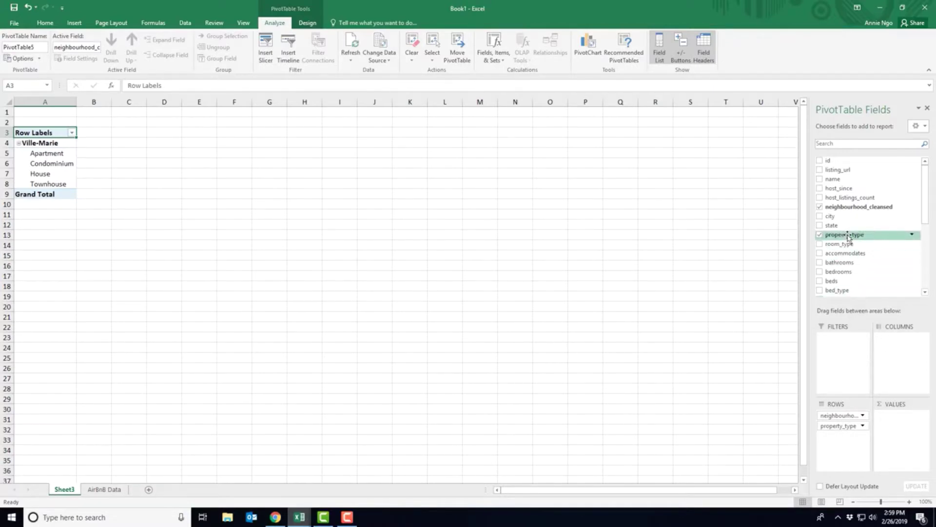
{"action": "left_click_drag", "start_coordinate": [846, 238], "coordinate": [899, 431]}
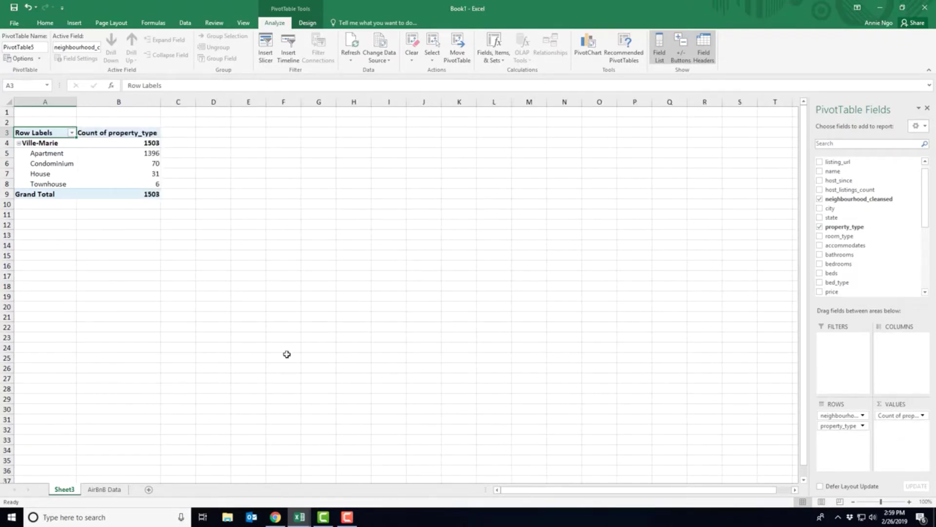
- Copy the property types and counts from A5:B8 and paste them into E5
{"action": "left_click", "coordinate": [255, 195]}
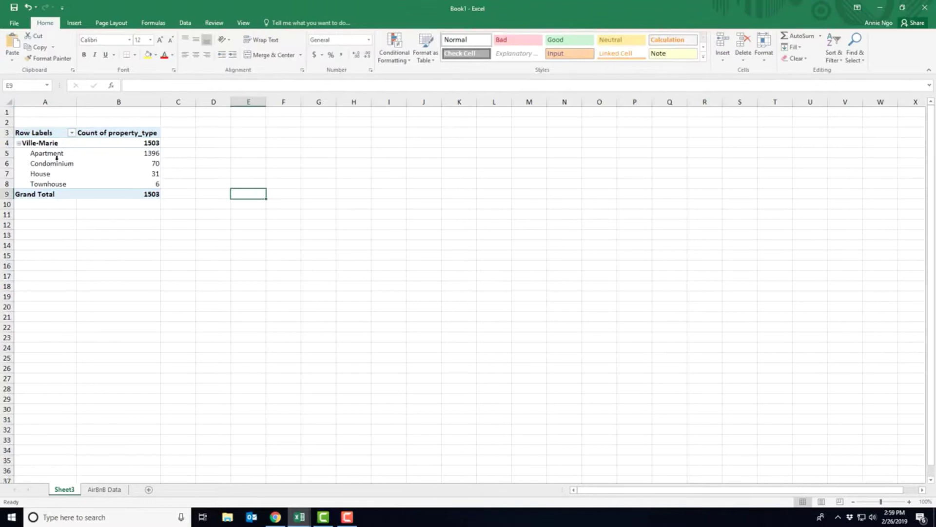
{"action": "left_click_drag", "start_coordinate": [43, 154], "coordinate": [93, 184]}
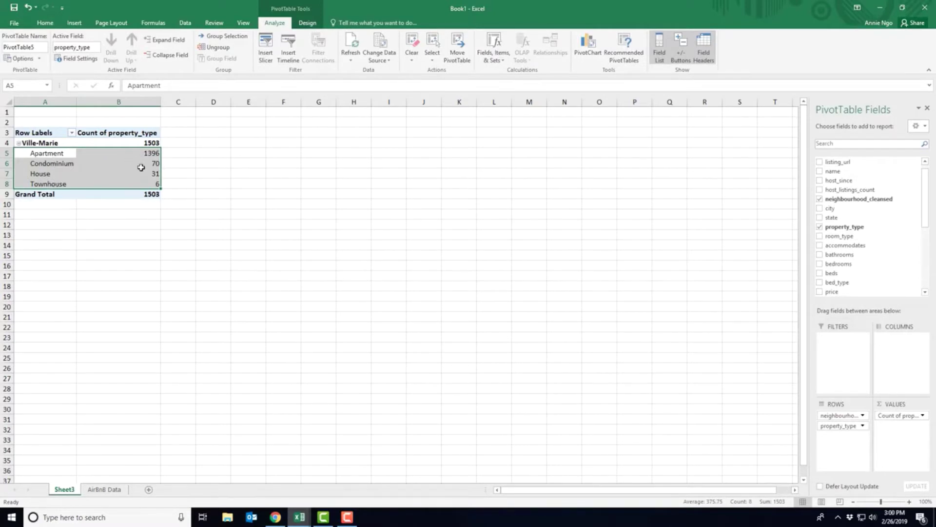
{"action": "right_click", "coordinate": [141, 168]}
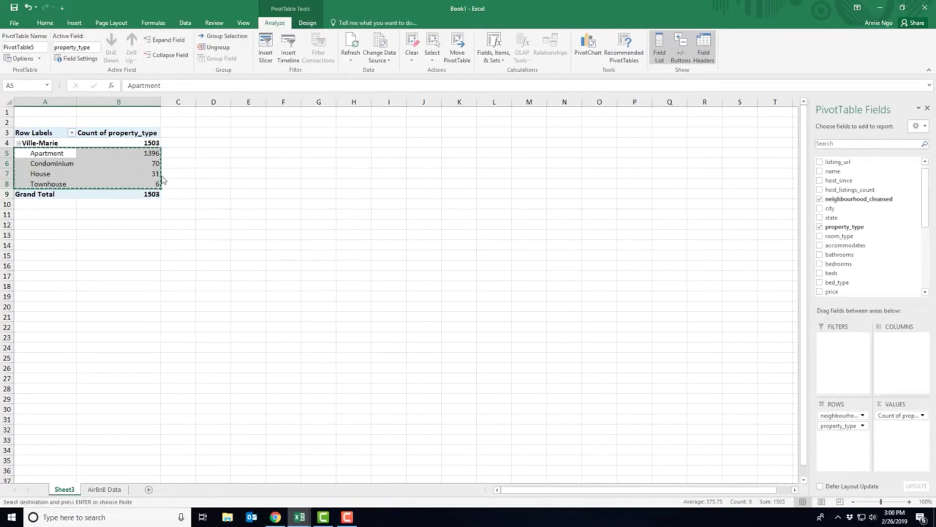
{"action": "left_click", "coordinate": [161, 173]}
{"action": "left_click", "coordinate": [257, 151]}
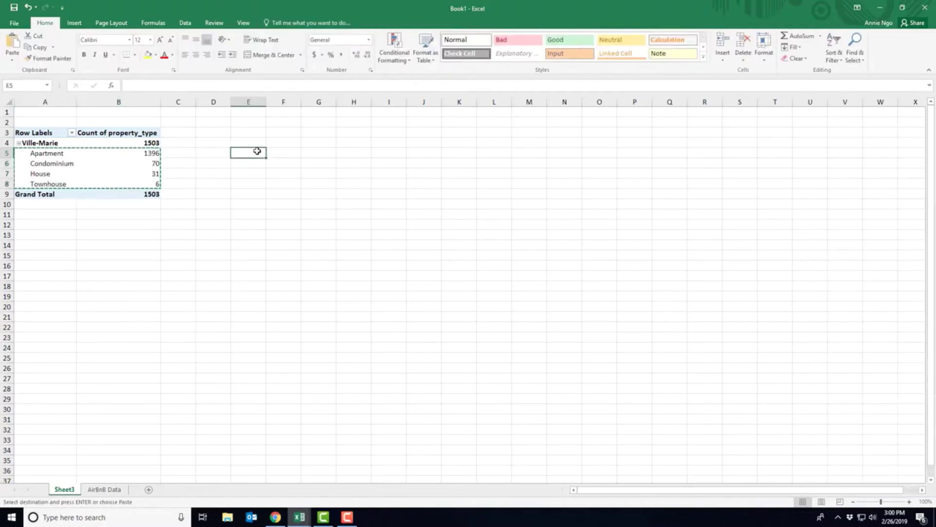
{"action": "key", "text": "ctrl+v"}
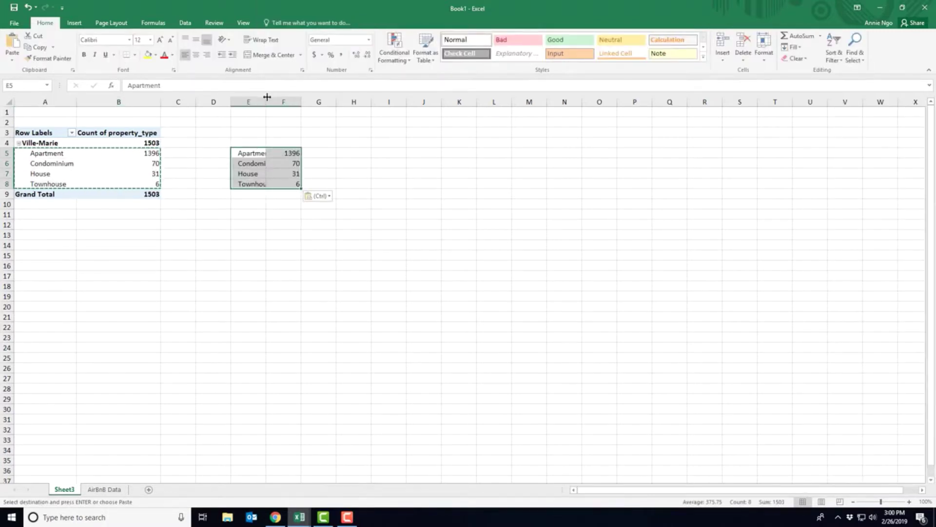
- Widen columns E and F so the property type labels and counts show fully
{"action": "left_click_drag", "start_coordinate": [266, 98], "coordinate": [284, 97]}
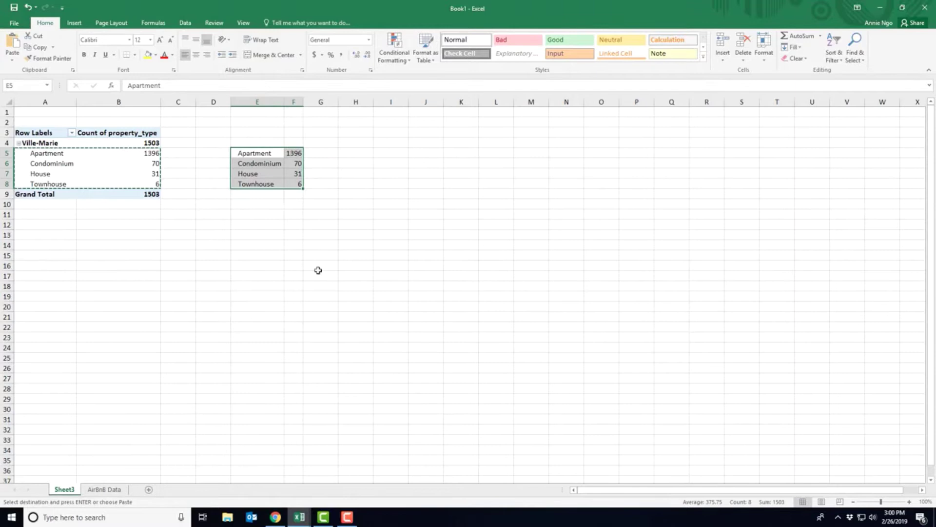
{"action": "left_click", "coordinate": [319, 266]}
{"action": "left_click", "coordinate": [110, 246]}
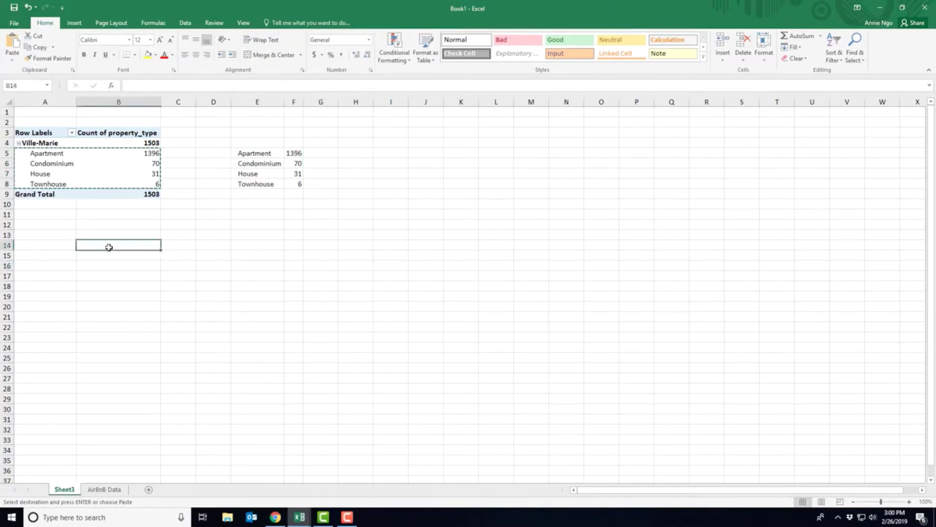
{"action": "left_click", "coordinate": [115, 307]}
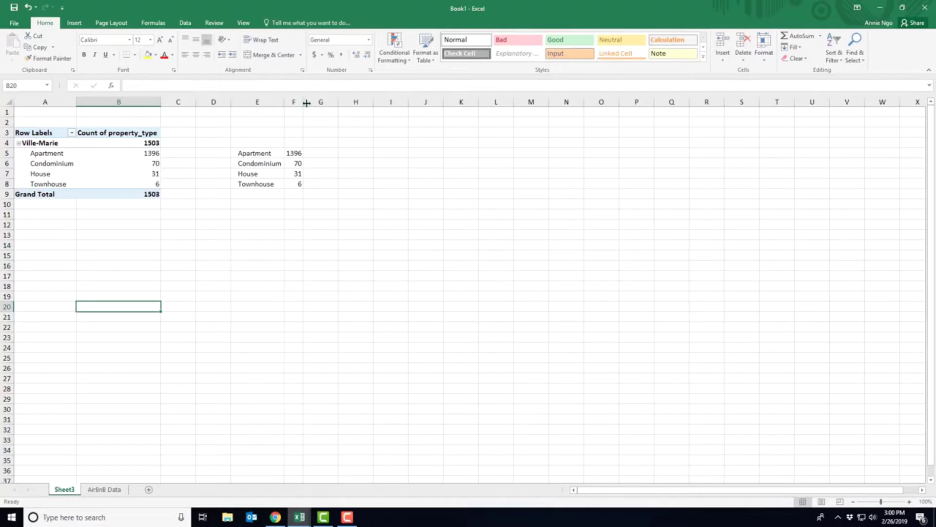
{"action": "left_click_drag", "start_coordinate": [304, 102], "coordinate": [319, 104]}
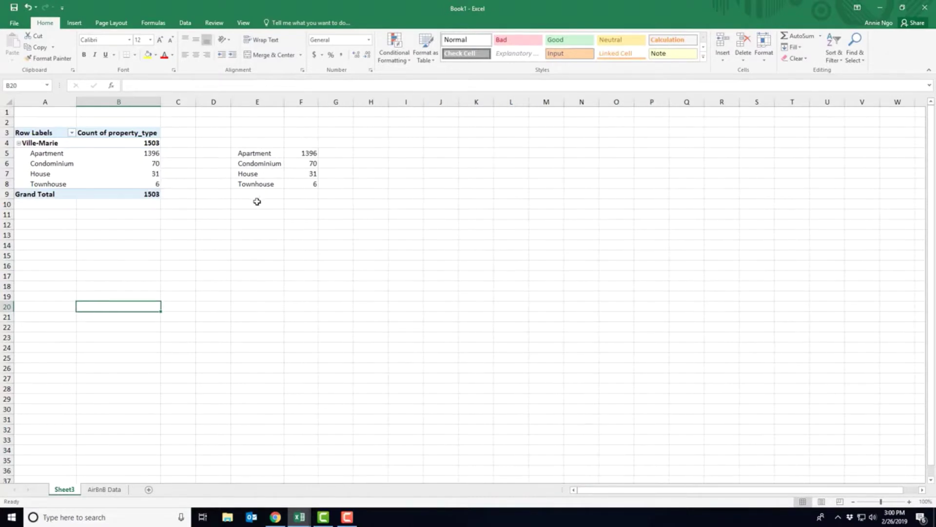
- Insert a 2-D pie chart from the property type counts in E5:F8
{"action": "left_click_drag", "start_coordinate": [265, 152], "coordinate": [296, 186]}
{"action": "left_click", "coordinate": [73, 23]}
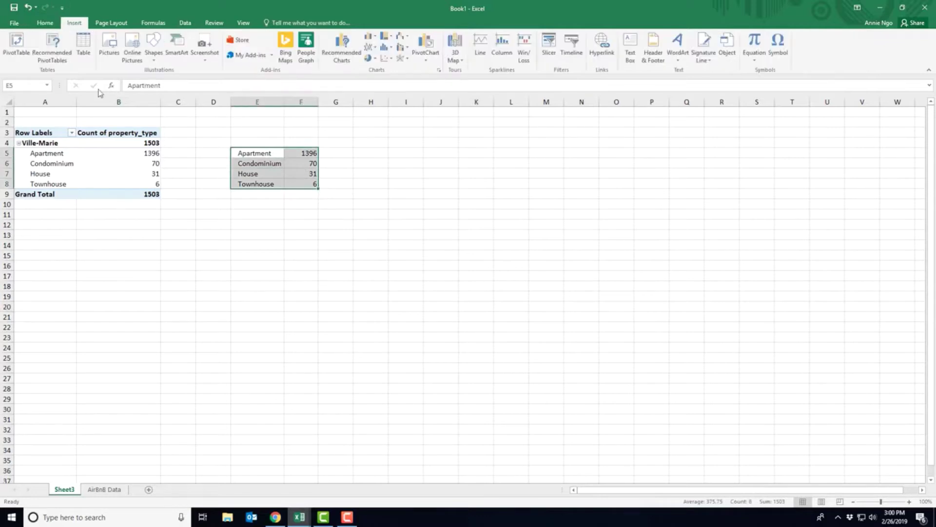
{"action": "left_click", "coordinate": [369, 58]}
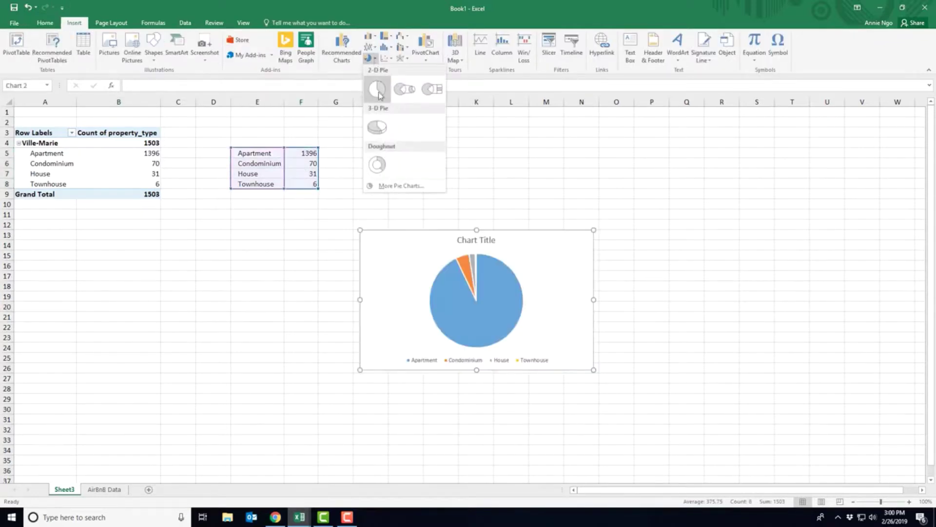
{"action": "left_click", "coordinate": [379, 92]}
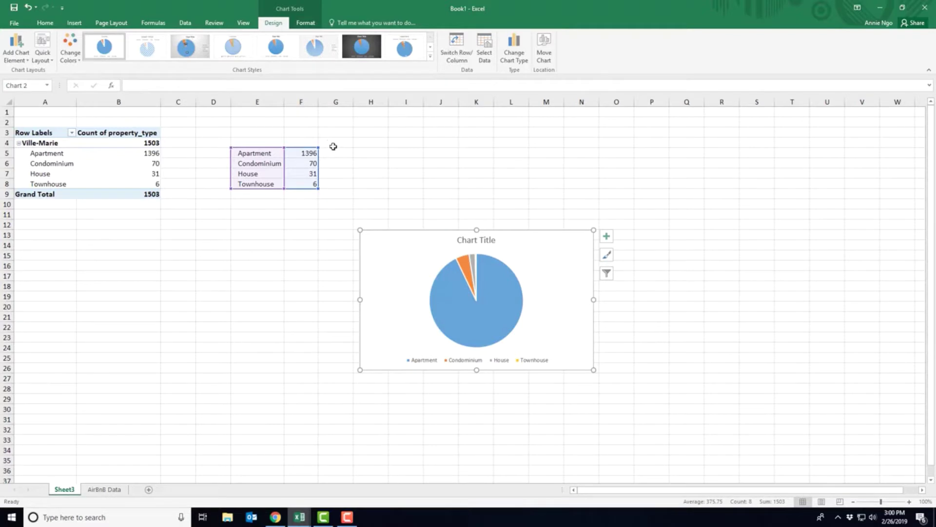
- Enlarge the chart and add data labels showing each slice's count
{"action": "left_click_drag", "start_coordinate": [593, 230], "coordinate": [710, 155]}
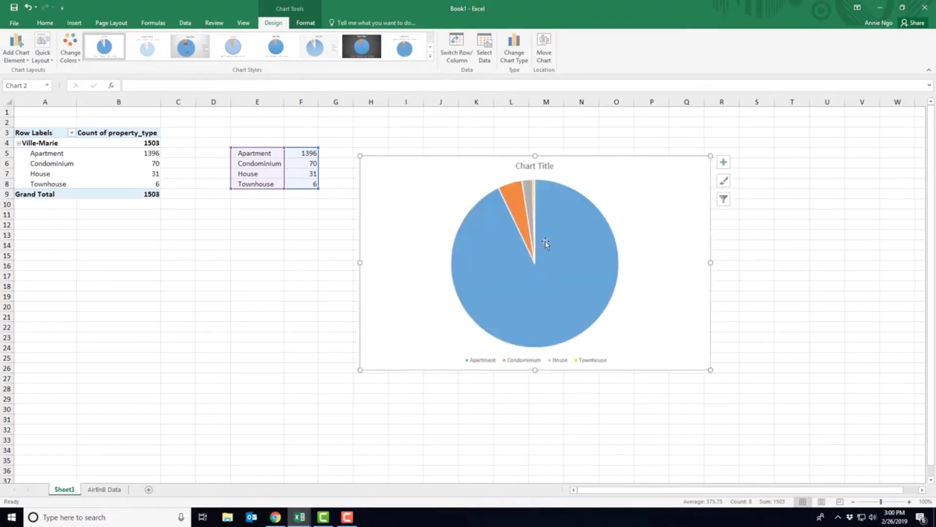
{"action": "mouse_move", "coordinate": [542, 272]}
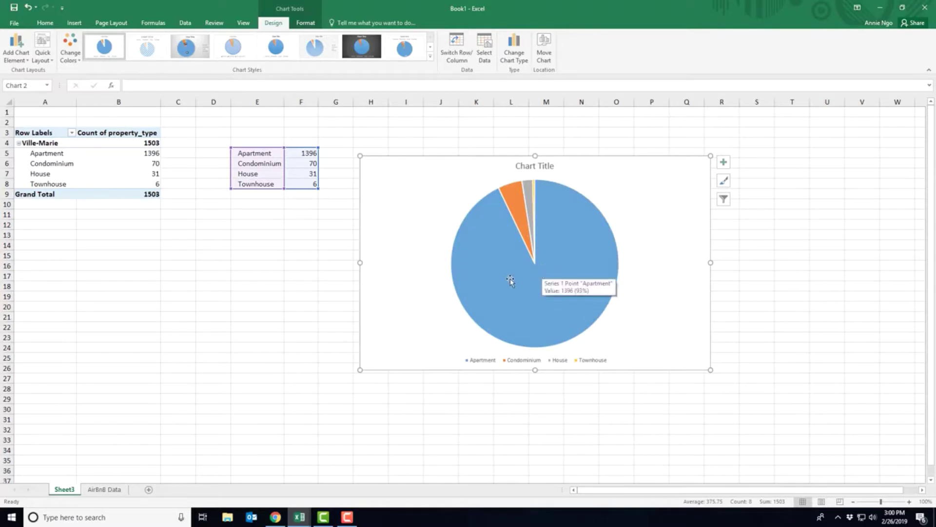
{"action": "right_click", "coordinate": [491, 267]}
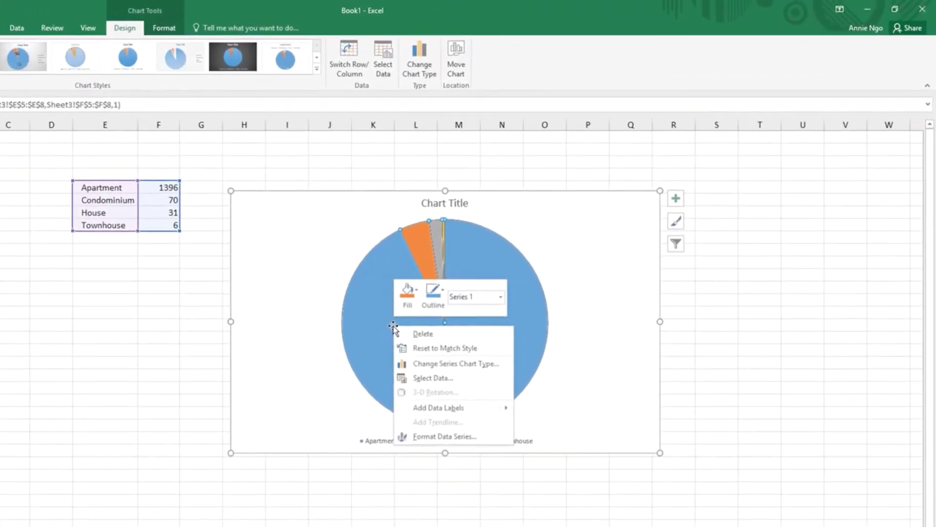
{"action": "mouse_move", "coordinate": [440, 414]}
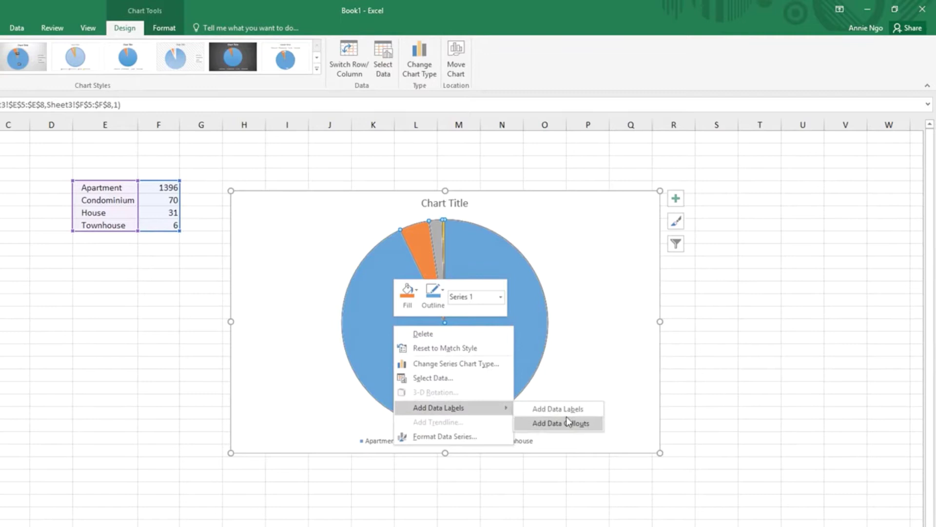
{"action": "left_click", "coordinate": [556, 410]}
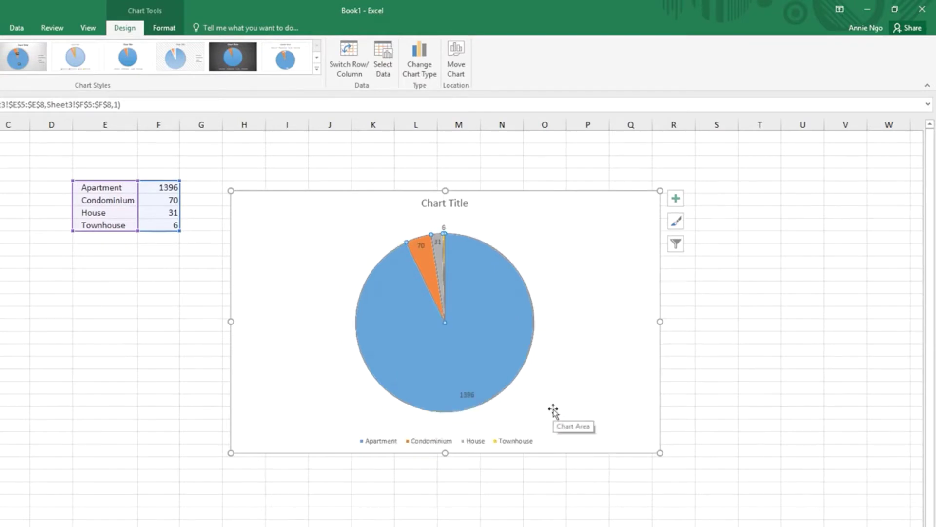
{"action": "mouse_move", "coordinate": [481, 388]}
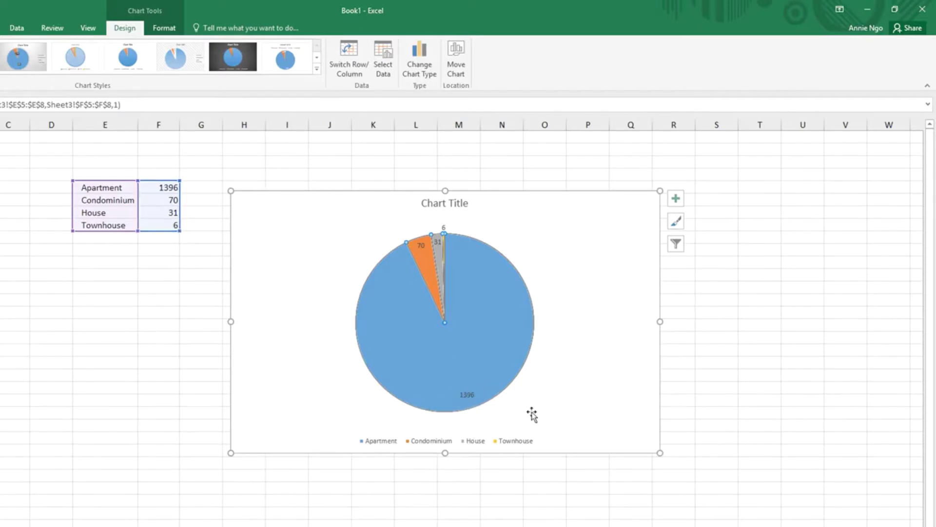
- Make the pie's data labels show percentages instead of counts
{"action": "right_click", "coordinate": [469, 397]}
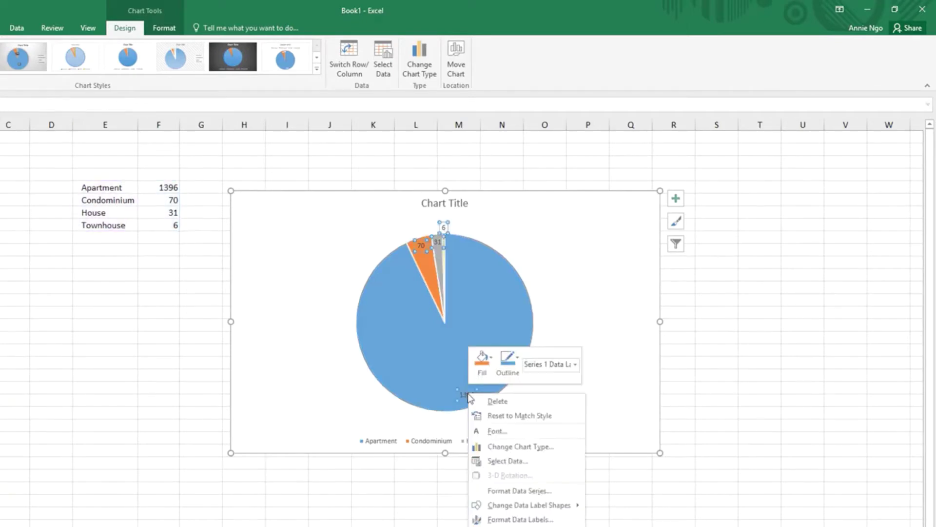
{"action": "left_click", "coordinate": [519, 519]}
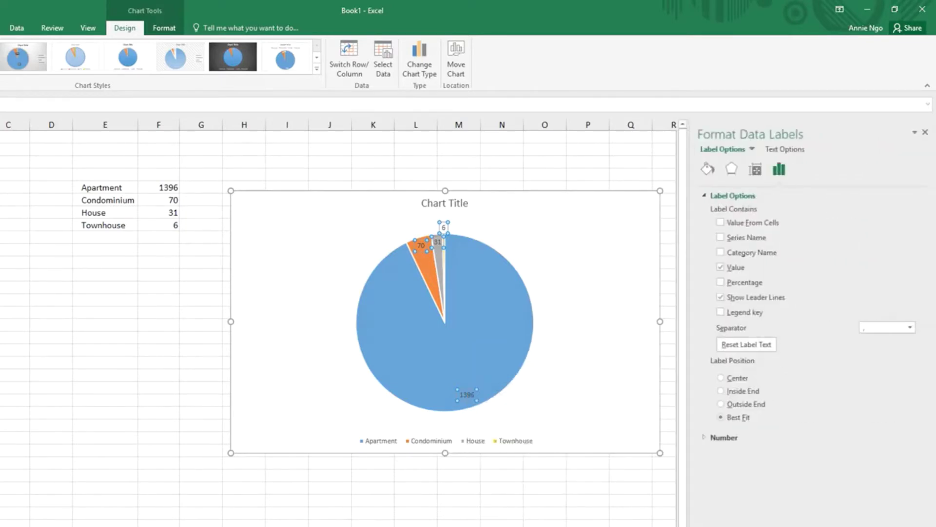
{"action": "left_click", "coordinate": [739, 288]}
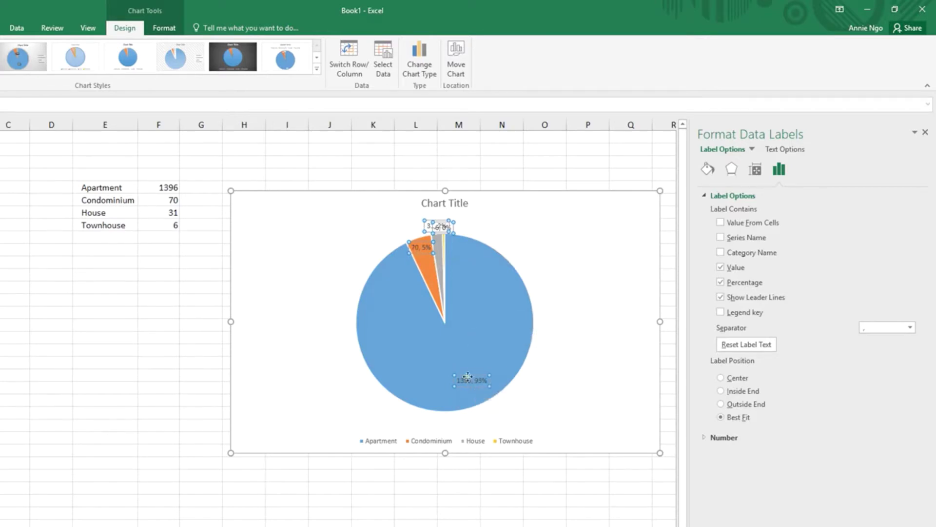
{"action": "left_click", "coordinate": [721, 268]}
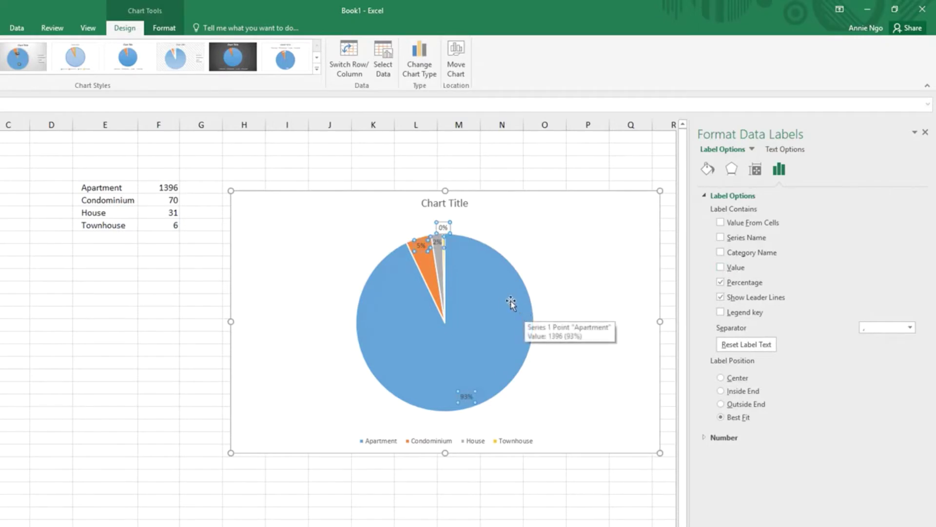
- Try Center, Inside End and Outside End label positions, then drag 93% deeper into Apartment
{"action": "left_click", "coordinate": [736, 379]}
{"action": "left_click", "coordinate": [742, 391]}
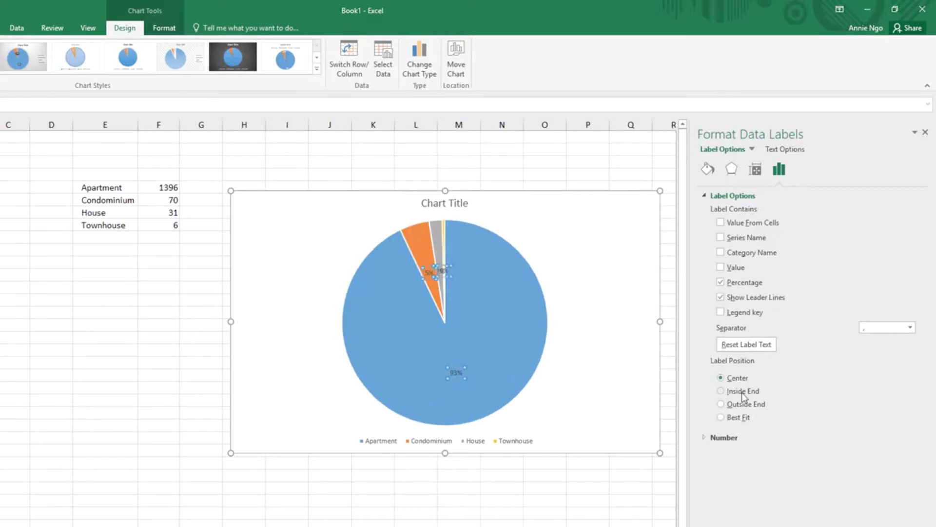
{"action": "left_click", "coordinate": [746, 405]}
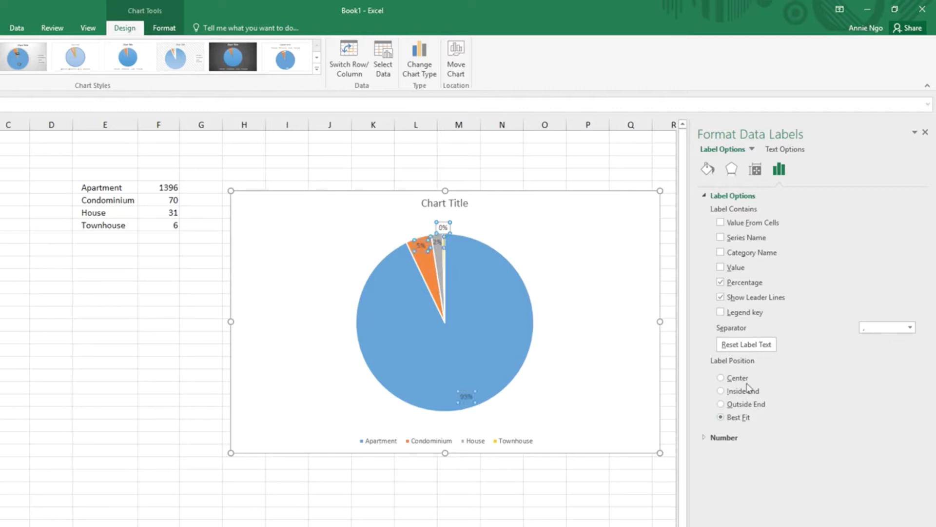
{"action": "left_click", "coordinate": [466, 392]}
{"action": "left_click_drag", "start_coordinate": [417, 358], "coordinate": [417, 358]}
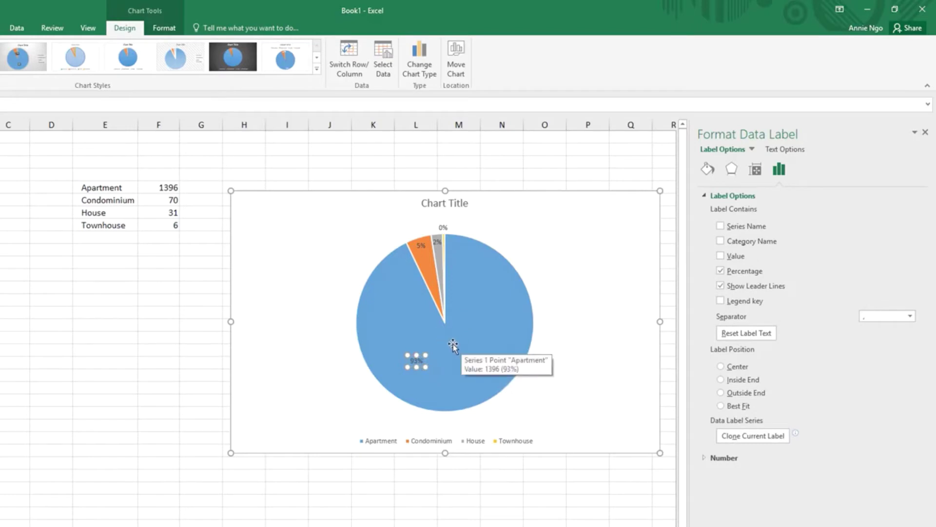
- Set the pie's data label font size to 20
{"action": "left_click", "coordinate": [926, 132]}
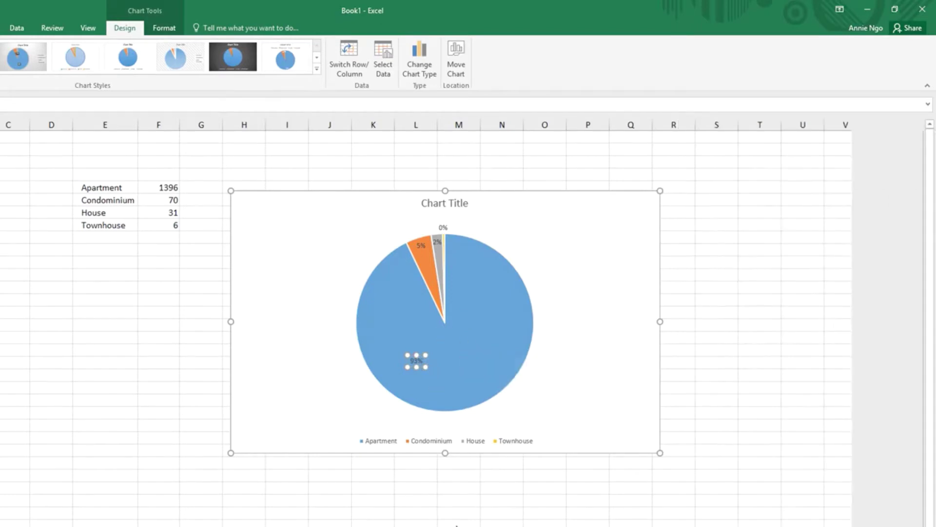
{"action": "left_click", "coordinate": [449, 508]}
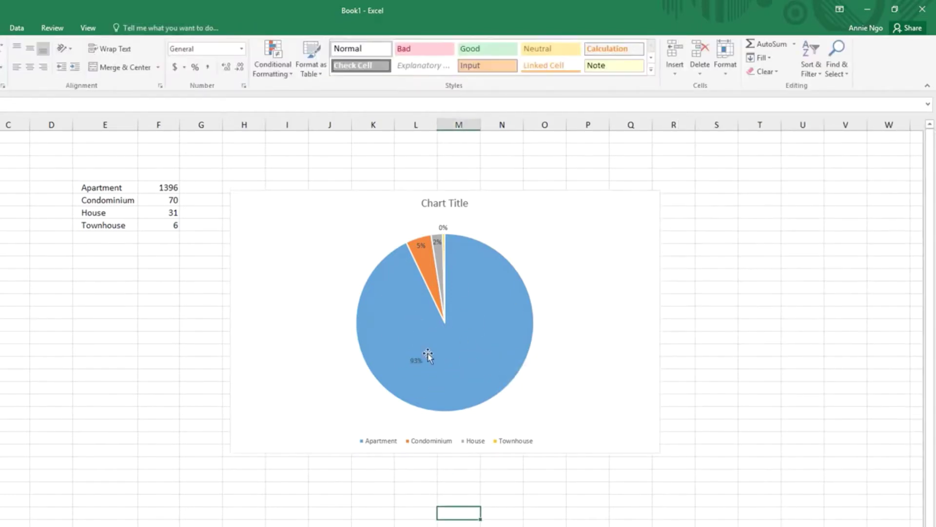
{"action": "left_click", "coordinate": [416, 361]}
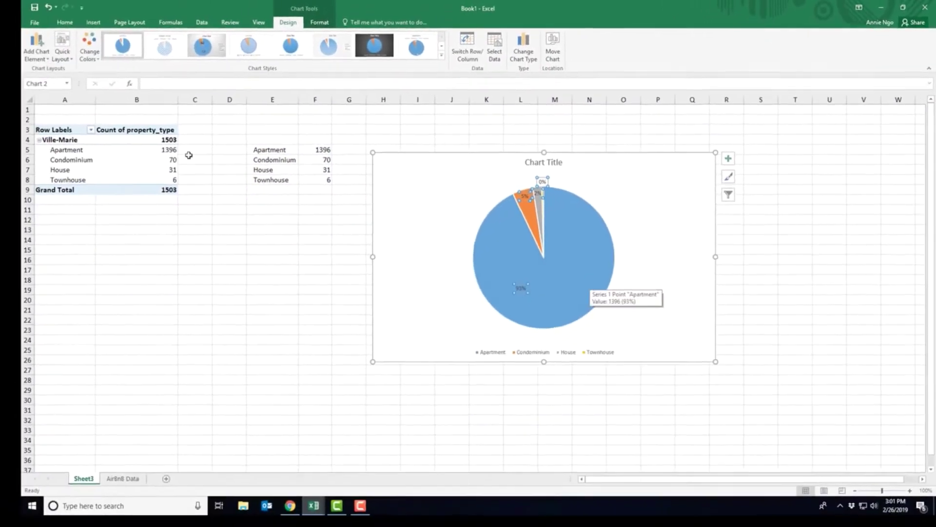
{"action": "left_click", "coordinate": [67, 23]}
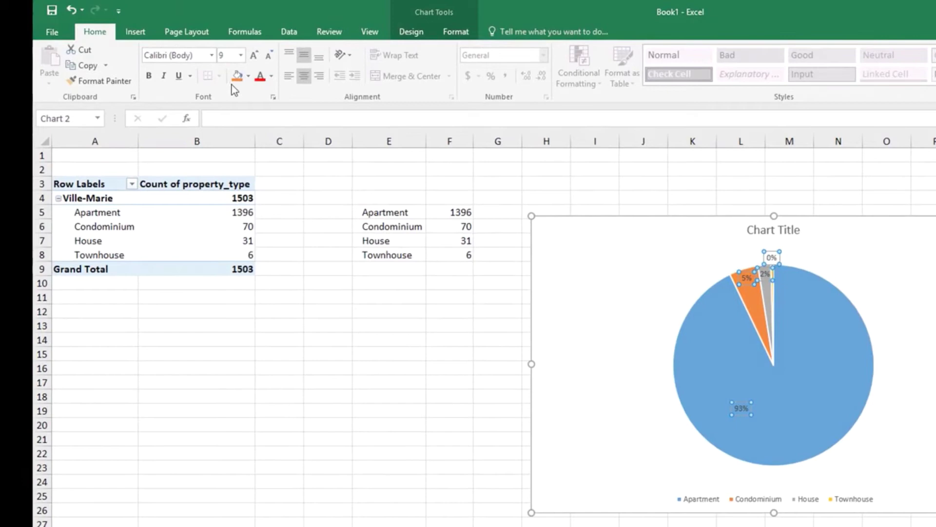
{"action": "left_click", "coordinate": [241, 56]}
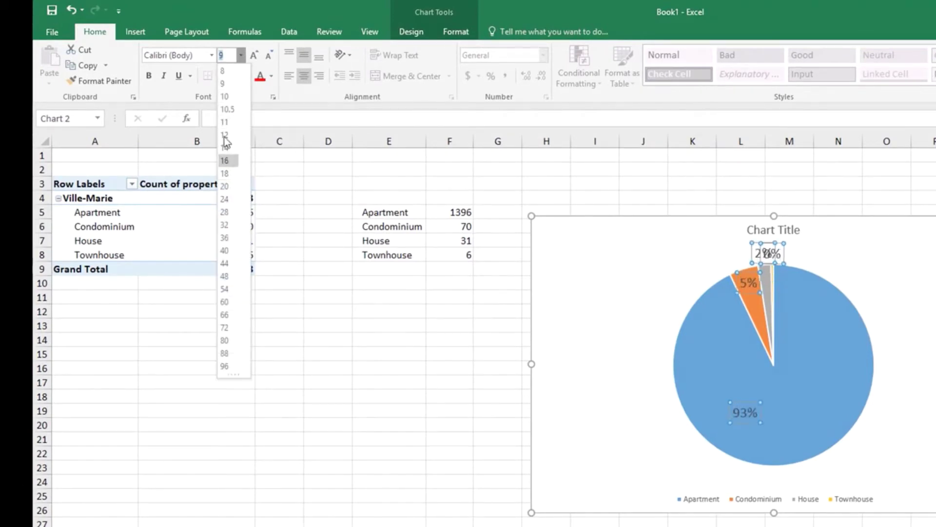
{"action": "left_click", "coordinate": [224, 186]}
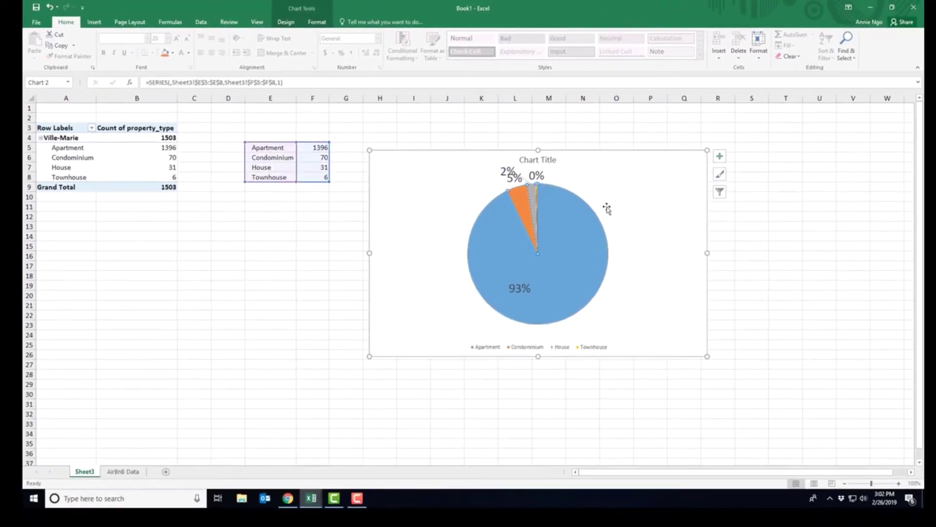
- Enlarge the pie's plot area and move the 0% label outside to the right
{"action": "left_click", "coordinate": [607, 209]}
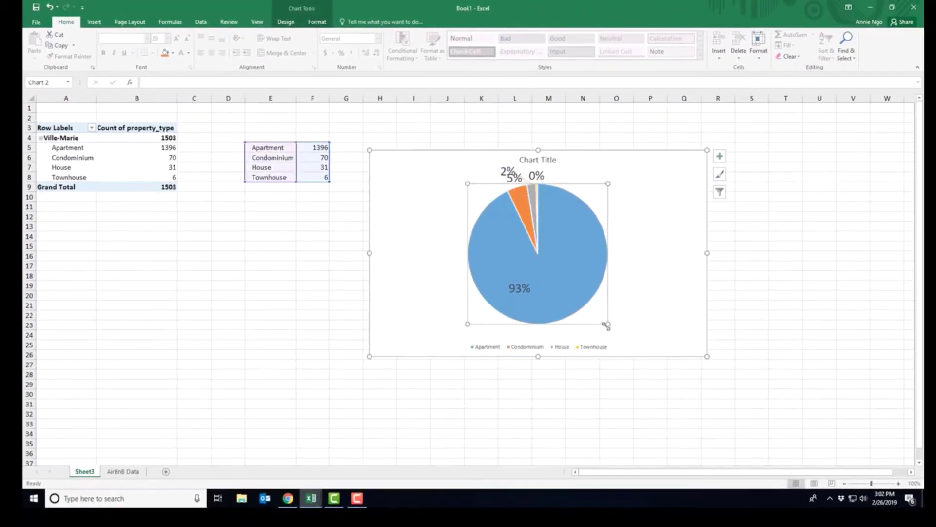
{"action": "left_click_drag", "start_coordinate": [607, 326], "coordinate": [621, 338]}
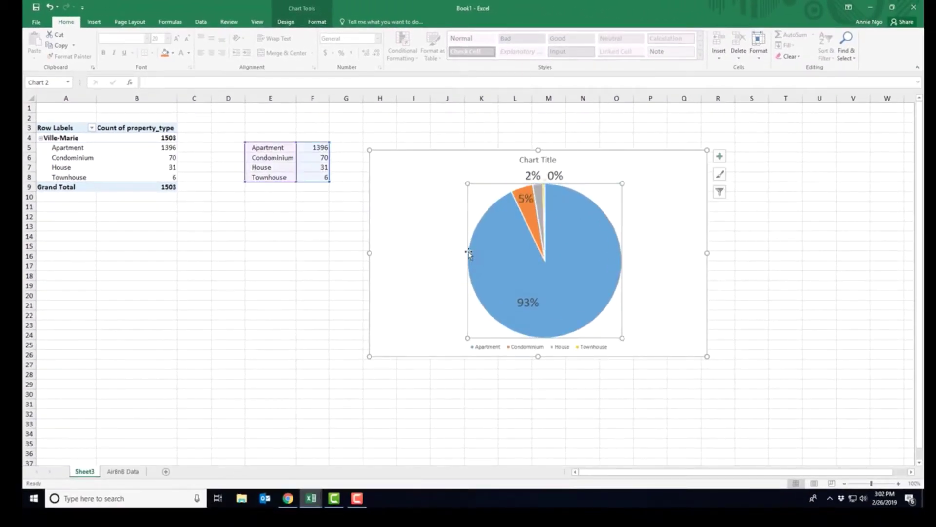
{"action": "left_click", "coordinate": [555, 175]}
{"action": "left_click_drag", "start_coordinate": [559, 175], "coordinate": [519, 175]}
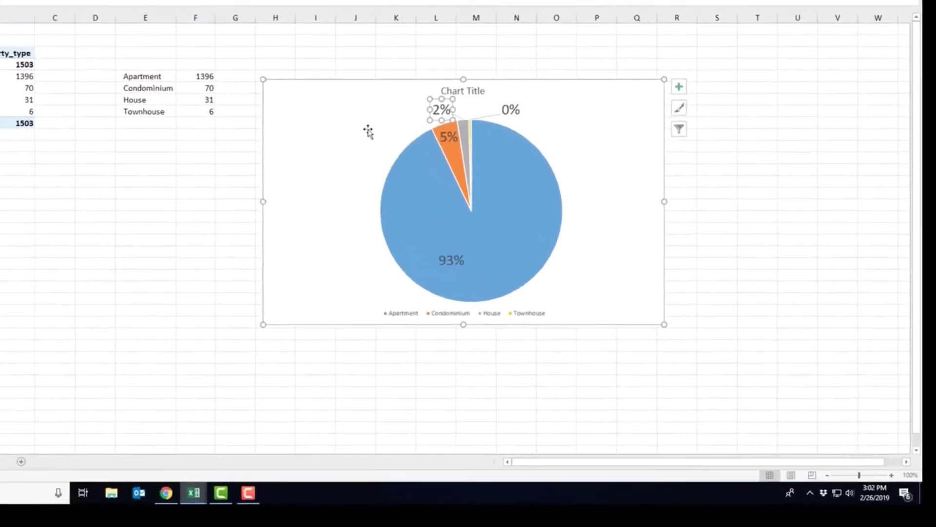
- Set the pie's first slice angle to 52°
{"action": "right_click", "coordinate": [527, 219]}
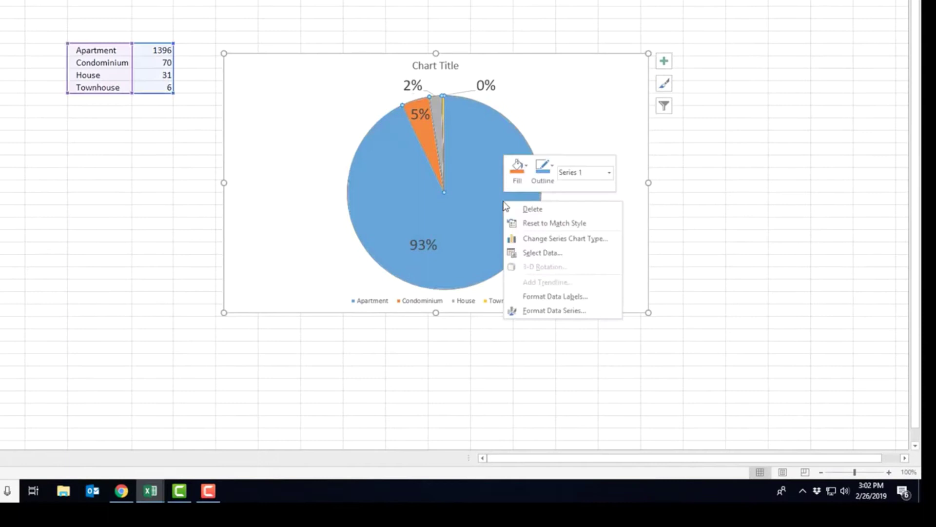
{"action": "left_click", "coordinate": [537, 314]}
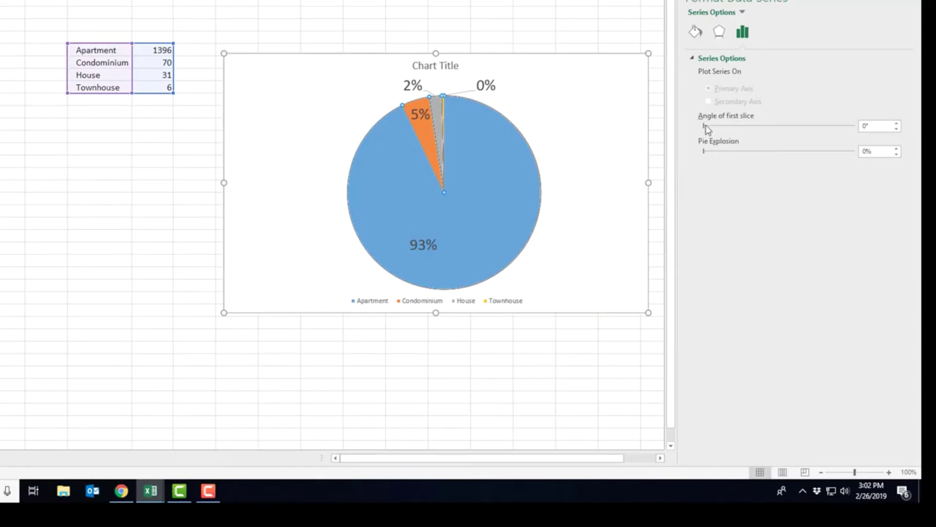
{"action": "left_click_drag", "start_coordinate": [705, 125], "coordinate": [725, 126]}
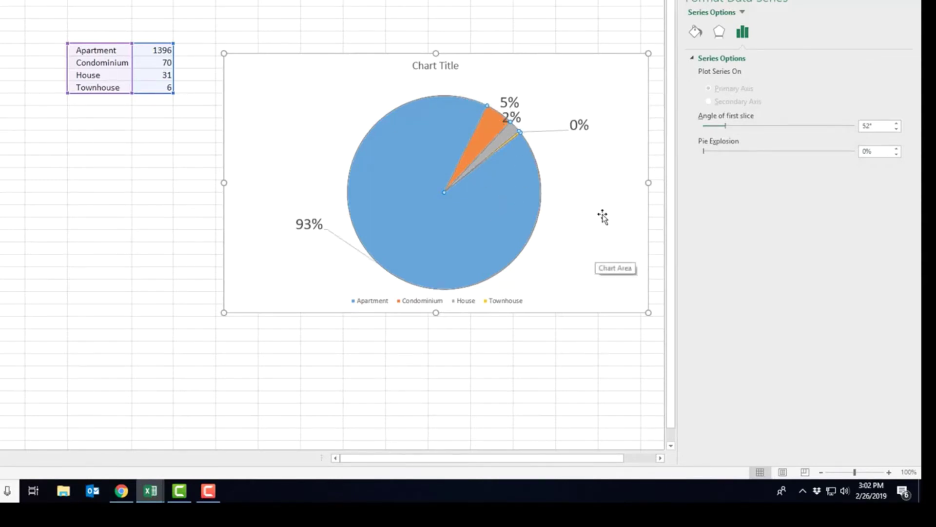
{"action": "left_click", "coordinate": [912, 3]}
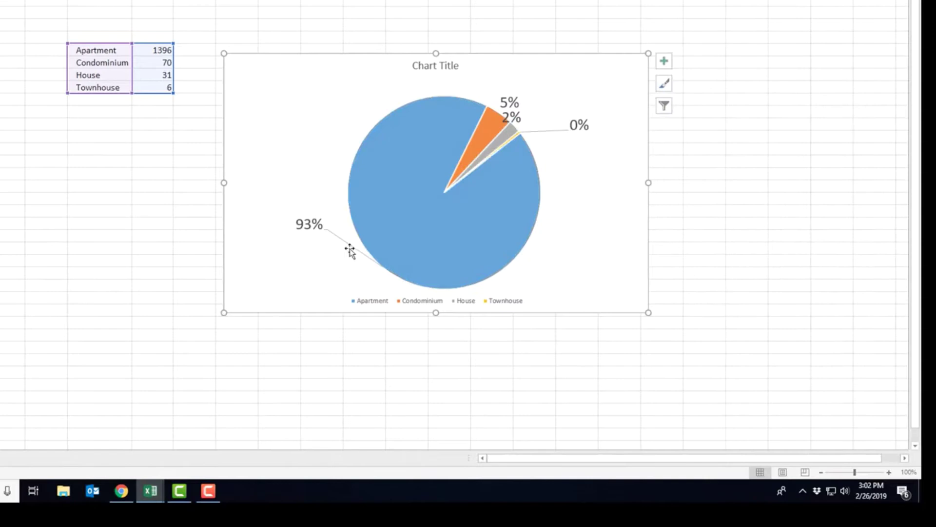
- Move the 93% label inside the Apartment slice and the 2% label away from 5%
{"action": "left_click", "coordinate": [310, 224]}
{"action": "left_click_drag", "start_coordinate": [312, 223], "coordinate": [429, 228]}
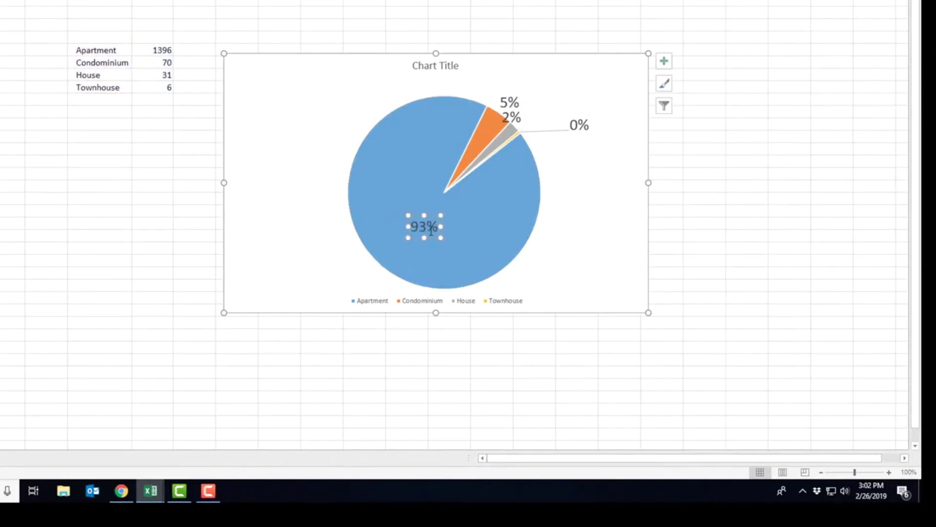
{"action": "left_click", "coordinate": [510, 100]}
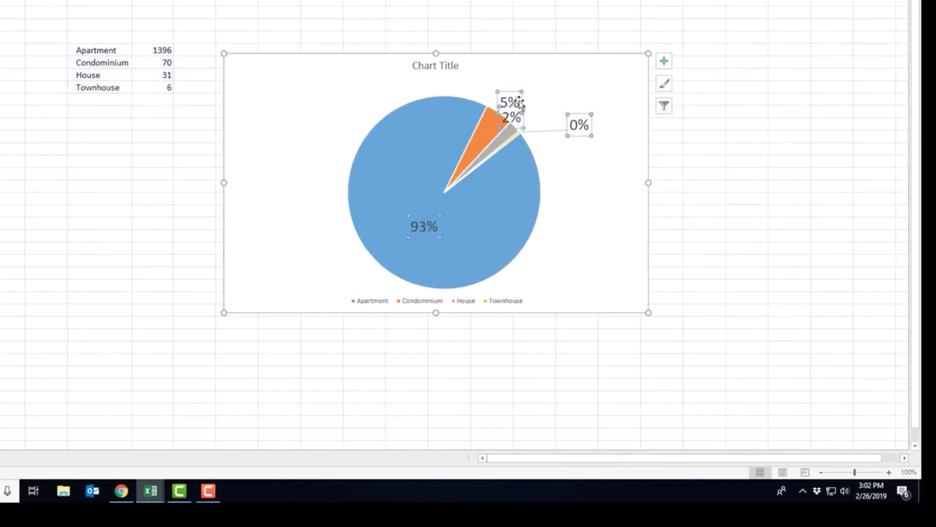
{"action": "left_click", "coordinate": [517, 117]}
{"action": "left_click_drag", "start_coordinate": [521, 116], "coordinate": [555, 113]}
{"action": "left_click", "coordinate": [509, 101]}
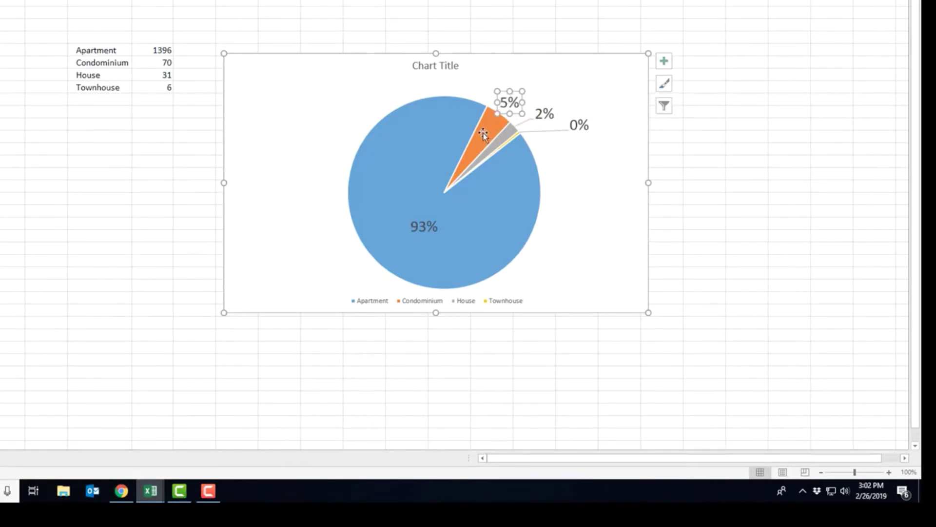
- Nudge the 5% label up-left and title the chart 'Property Type i in Ville-Marie'
{"action": "left_click_drag", "start_coordinate": [509, 101], "coordinate": [505, 97]}
{"action": "left_click", "coordinate": [434, 63]}
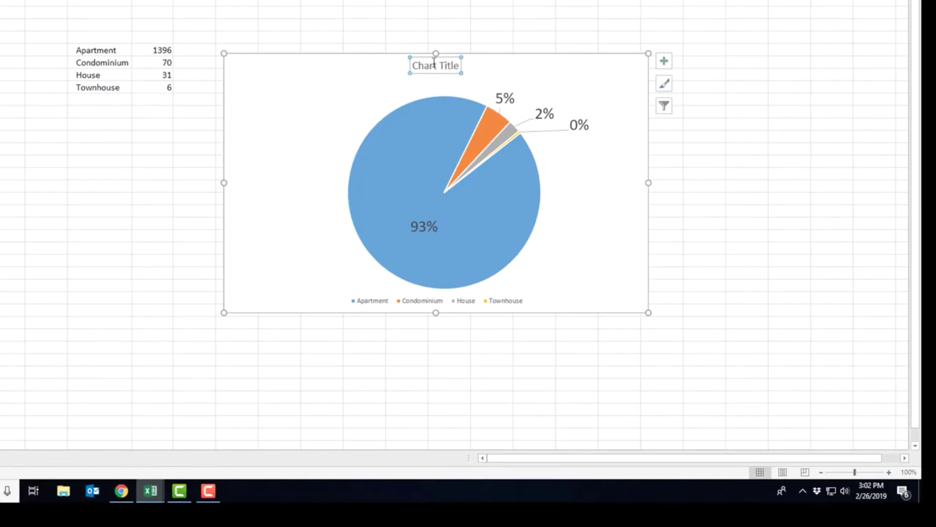
{"action": "triple_click", "coordinate": [434, 63]}
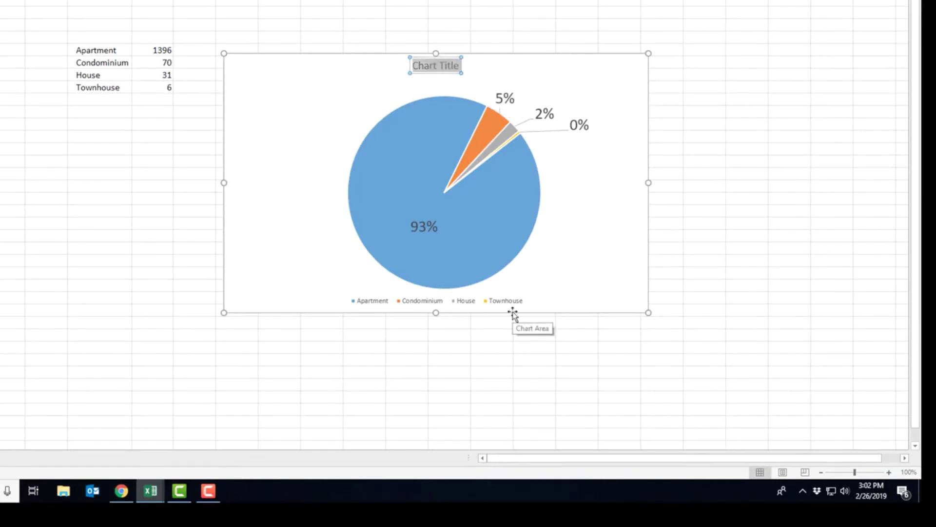
{"action": "type", "text": "P"}
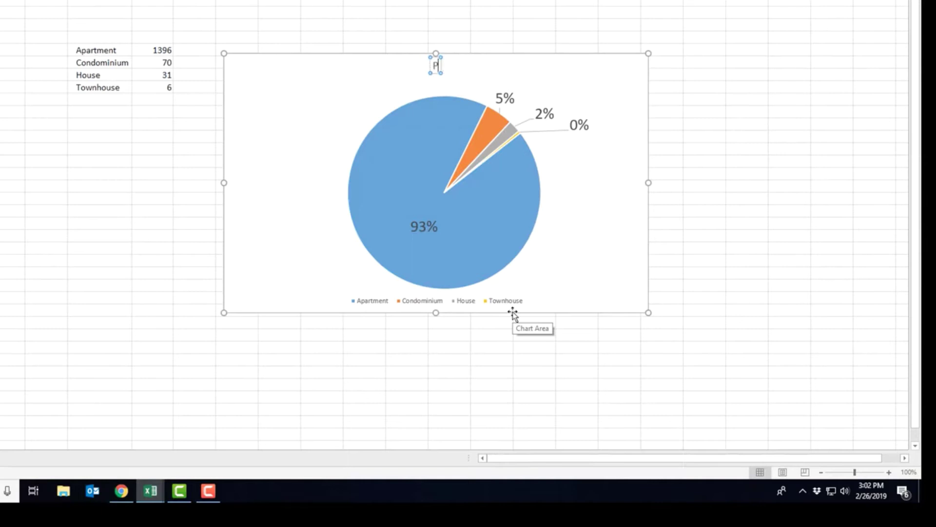
{"action": "type", "text": "roperty Typ"}
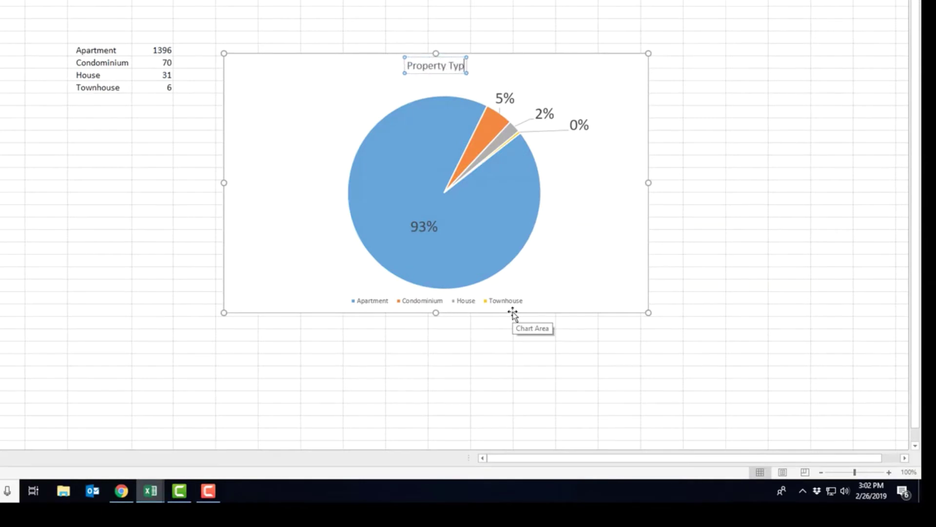
{"action": "type", "text": "e i in V"}
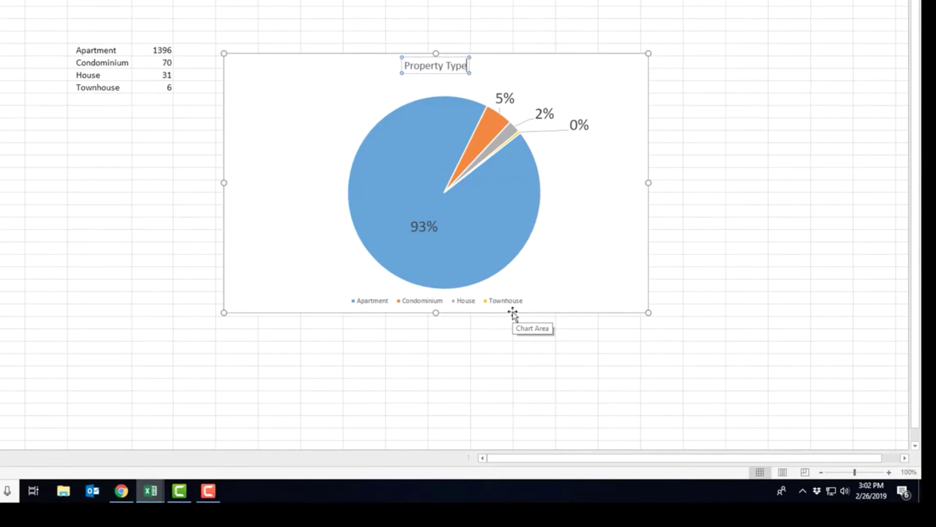
{"action": "type", "text": "ille-Marie"}
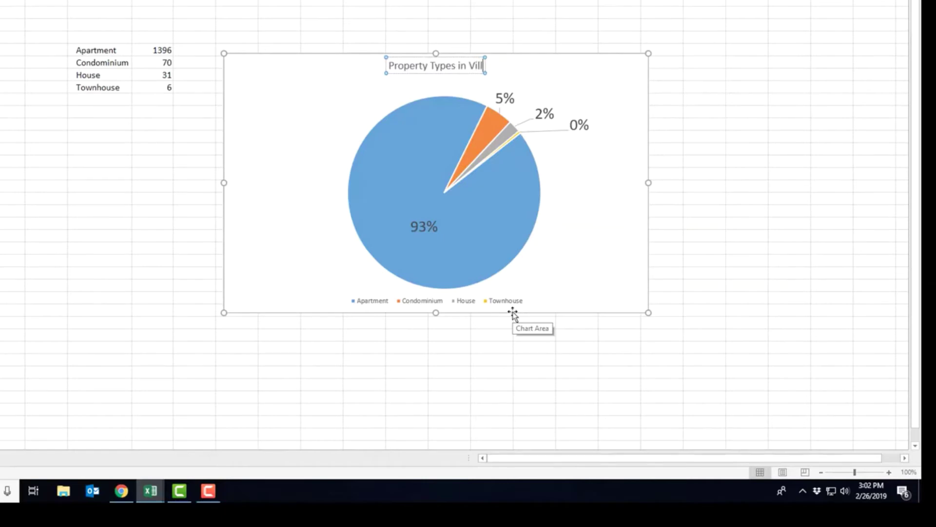
- Enlarge the legend text to 12 pt, then switch to the AirBnB Data sheet
{"action": "left_click", "coordinate": [485, 305]}
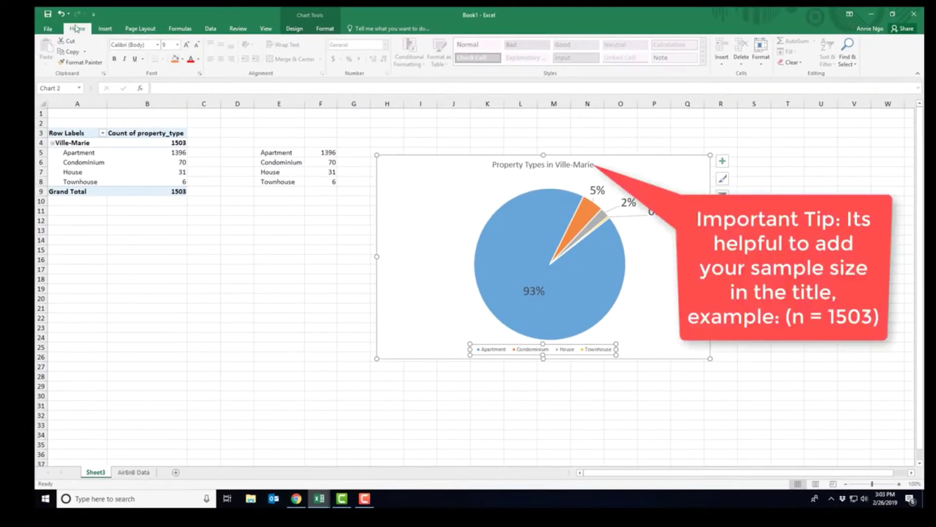
{"action": "left_click", "coordinate": [186, 45]}
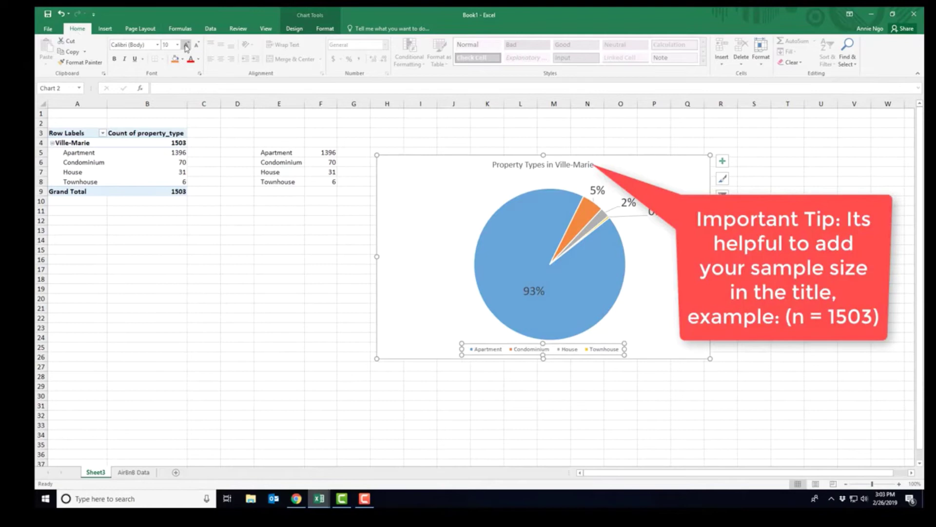
{"action": "left_click", "coordinate": [186, 45]}
{"action": "left_click", "coordinate": [186, 45]}
{"action": "left_click", "coordinate": [186, 46]}
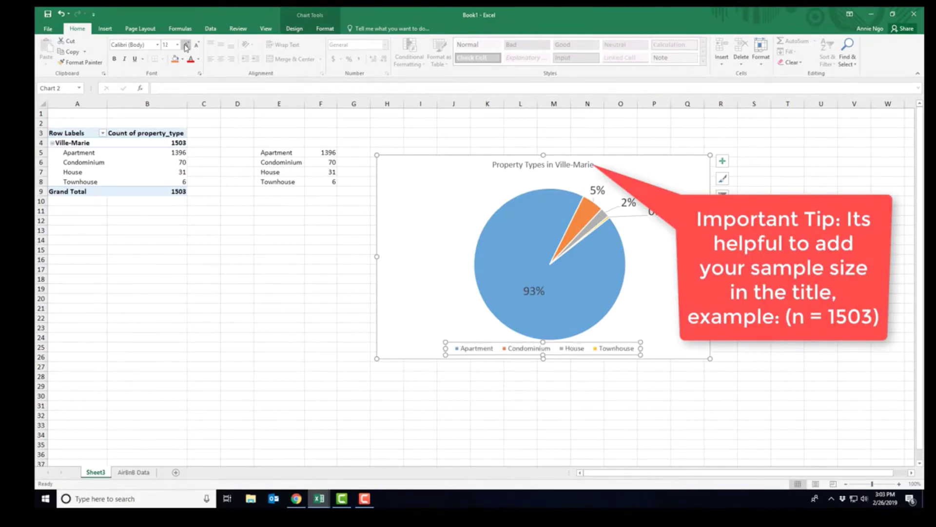
{"action": "key", "text": "Escape"}
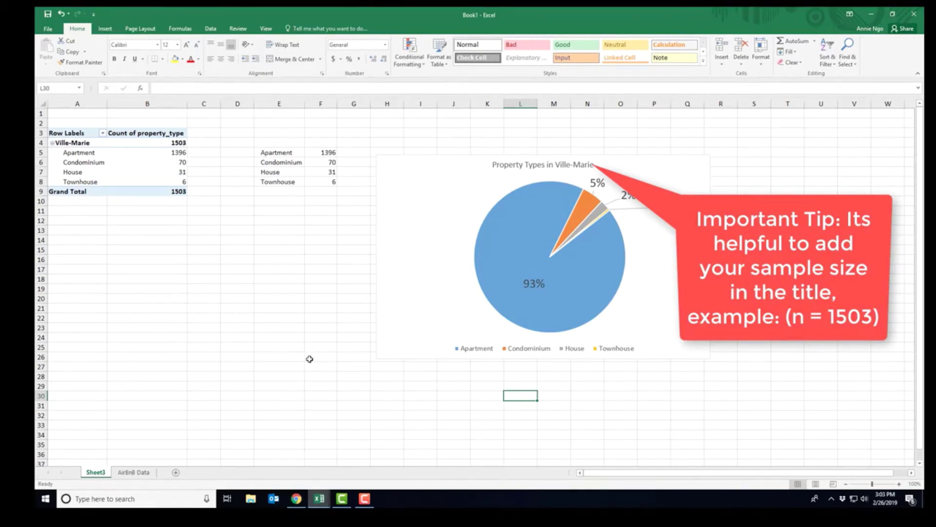
{"action": "key", "text": "ctrl+Page_Down"}
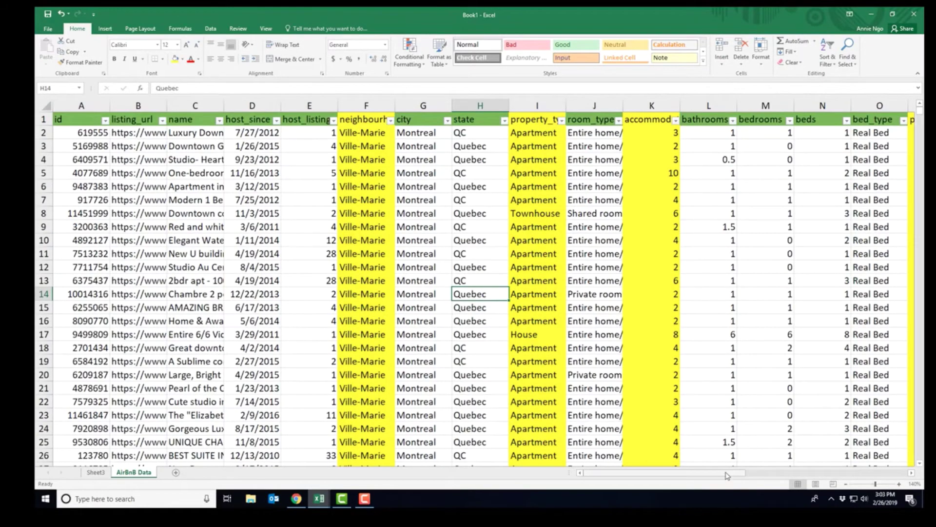
- Scroll right to the price column and select its header cell P1
{"action": "left_click_drag", "start_coordinate": [729, 473], "coordinate": [782, 476]}
{"action": "left_click", "coordinate": [657, 121]}
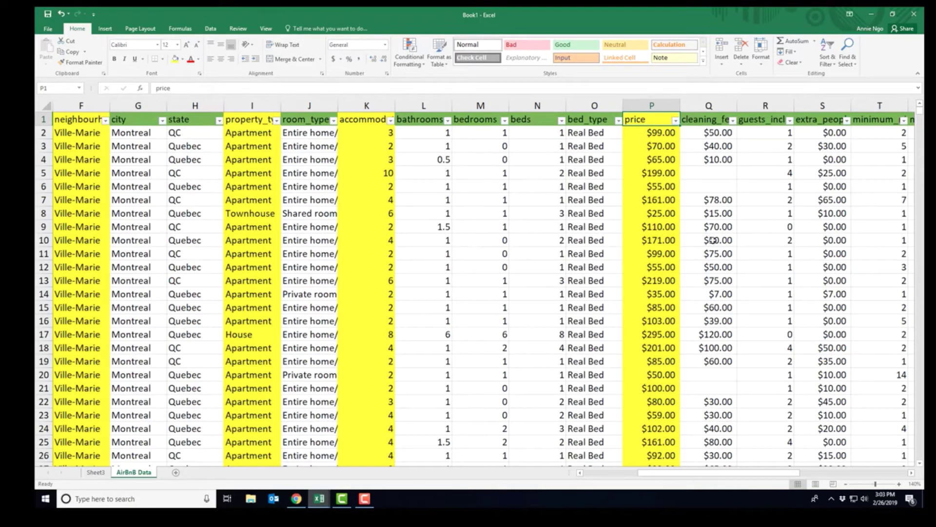
- Run Descriptive Statistics on column P with Labels in First Row and Summary statistics
{"action": "left_click", "coordinate": [210, 30]}
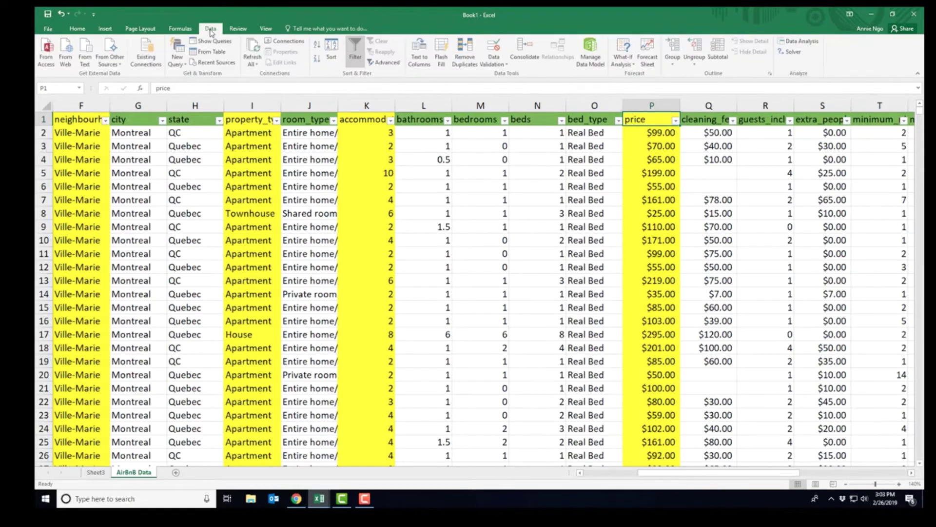
{"action": "left_click", "coordinate": [802, 42]}
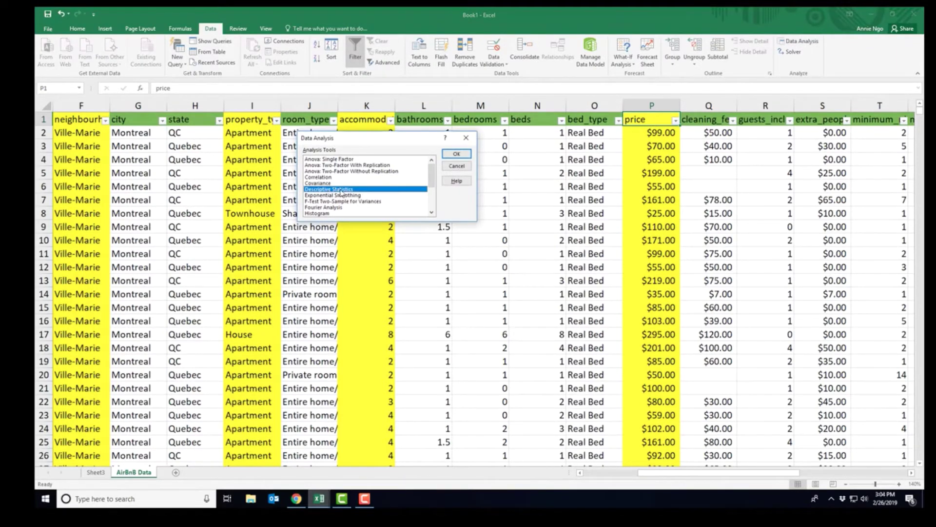
{"action": "left_click", "coordinate": [456, 155]}
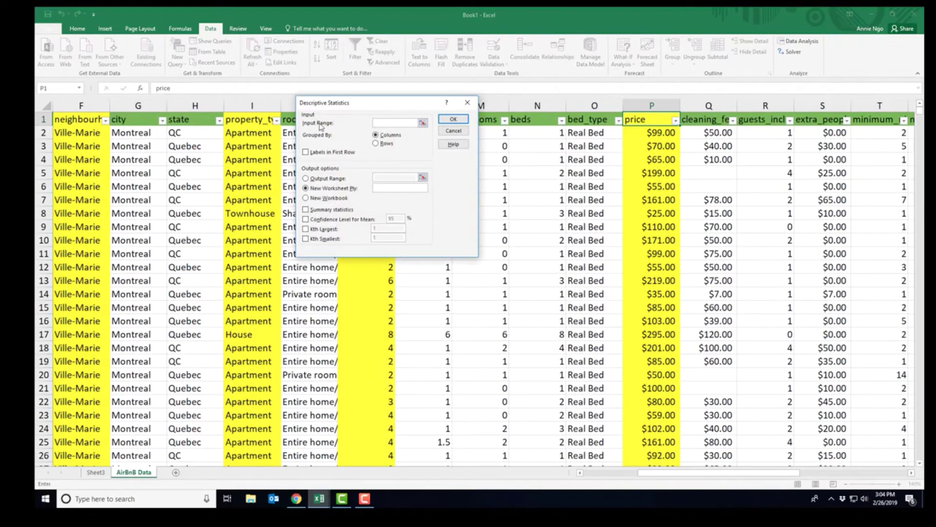
{"action": "left_click", "coordinate": [650, 104]}
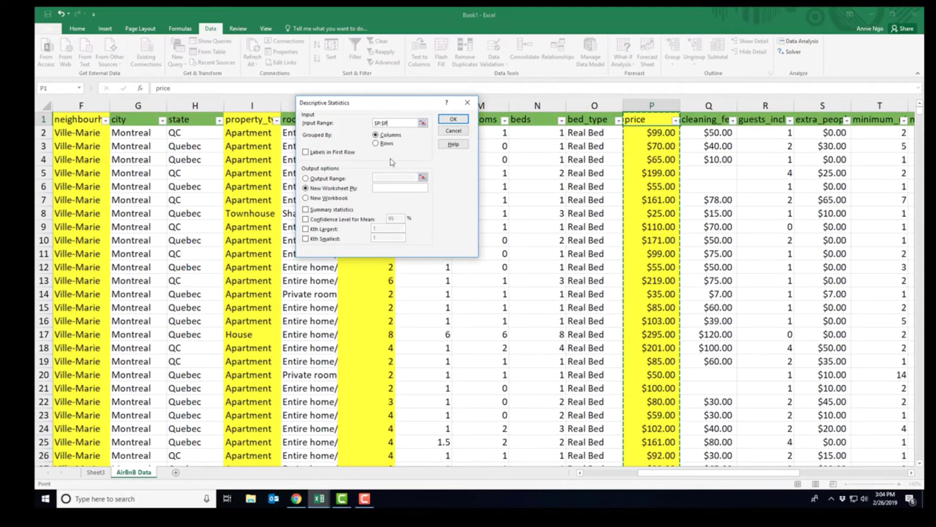
{"action": "left_click", "coordinate": [306, 152]}
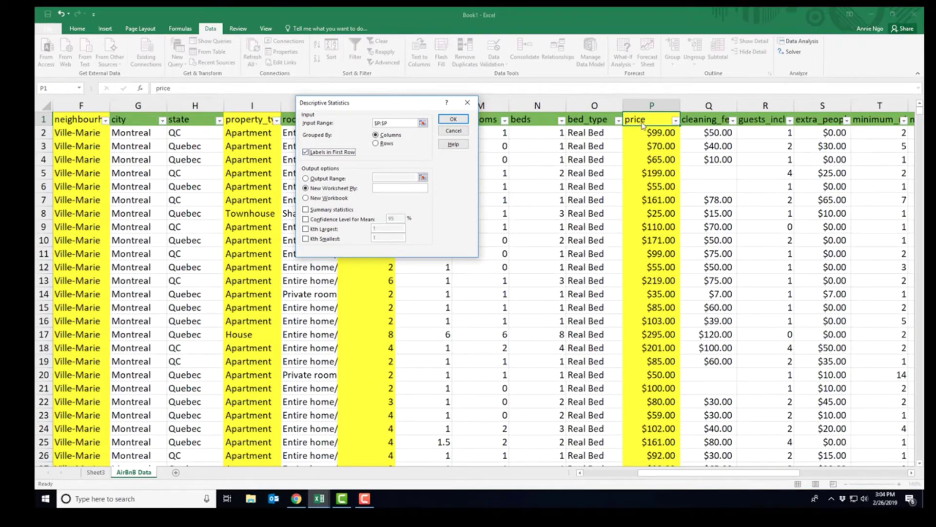
{"action": "left_click", "coordinate": [306, 210]}
{"action": "left_click", "coordinate": [450, 122]}
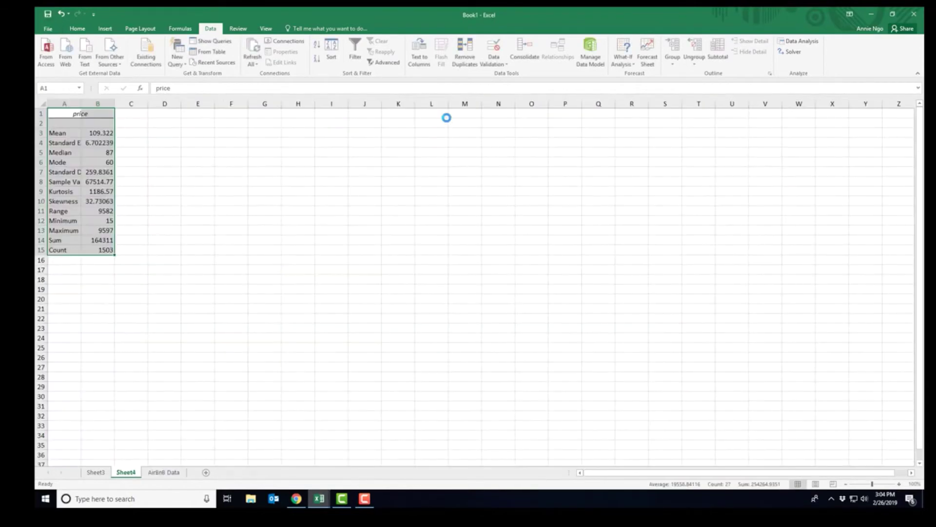
- AutoFit columns A and B, then select the Mean through Standard Deviation values in B3:B7
{"action": "left_click_drag", "start_coordinate": [68, 103], "coordinate": [106, 104]}
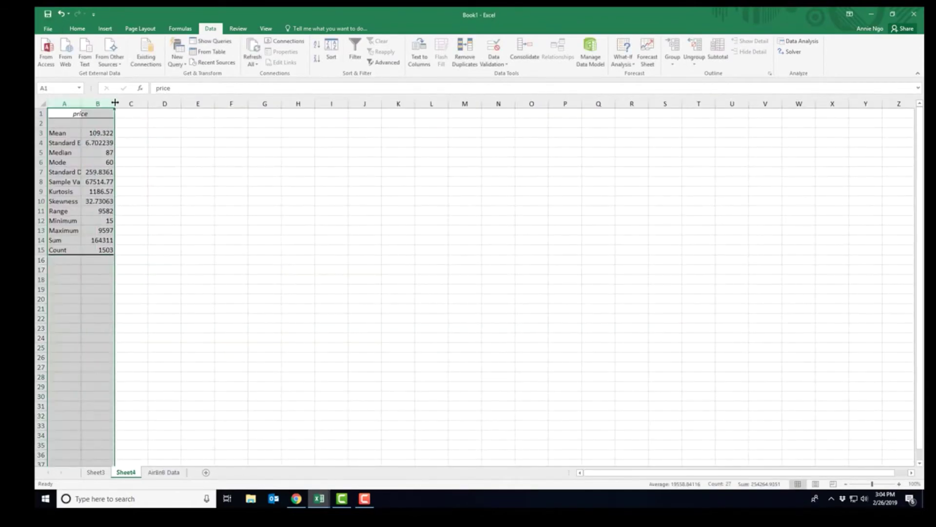
{"action": "double_click", "coordinate": [115, 103]}
{"action": "left_click", "coordinate": [230, 200]}
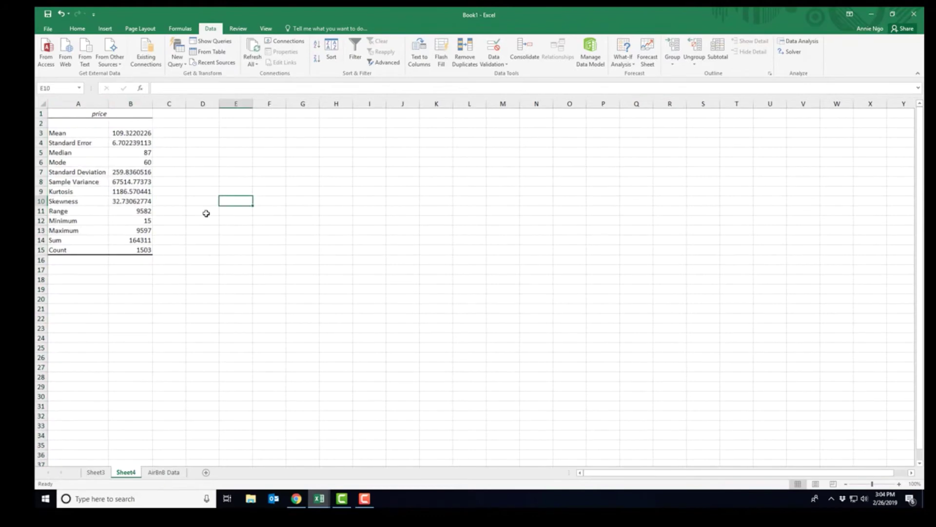
{"action": "scroll", "coordinate": [209, 159], "scroll_direction": "up", "scroll_amount": 5, "text": "ctrl"}
{"action": "left_click", "coordinate": [212, 161]}
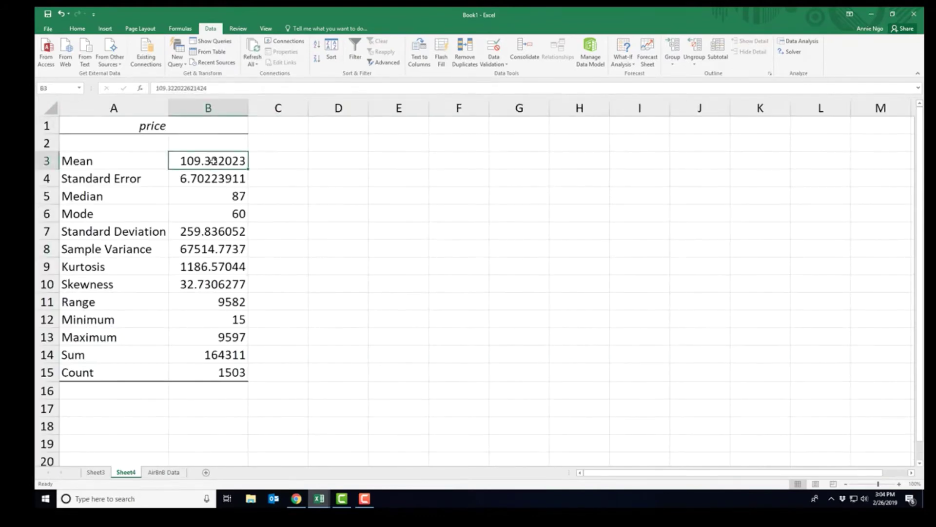
{"action": "left_click_drag", "start_coordinate": [212, 160], "coordinate": [212, 227]}
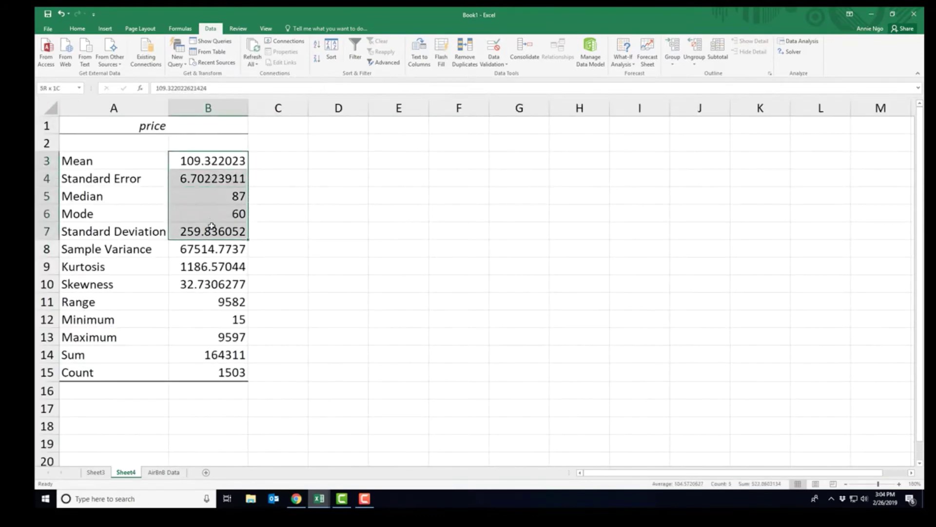
- Format B3:B7 and B12:B13 as accounting dollars, label C15 'AirBnB Listings', and return to AirBnB Data
{"action": "left_click", "coordinate": [77, 29]}
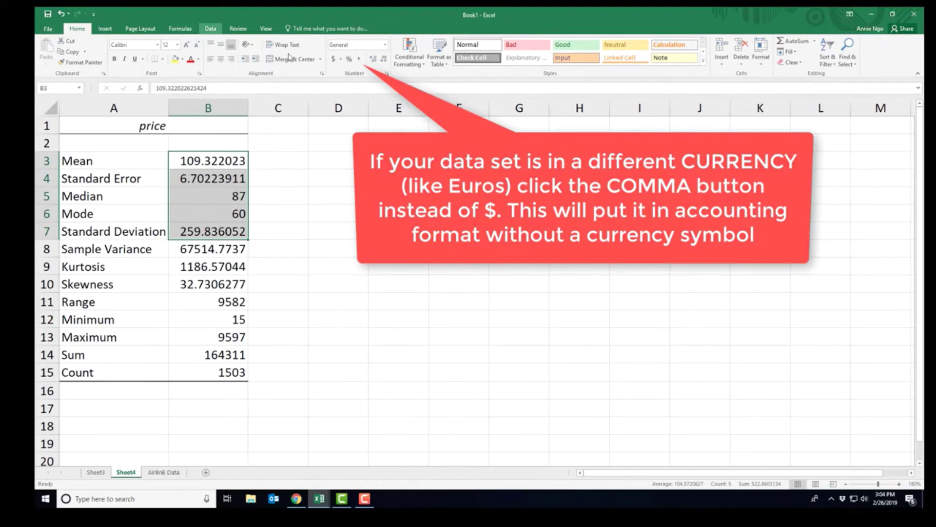
{"action": "left_click", "coordinate": [333, 59]}
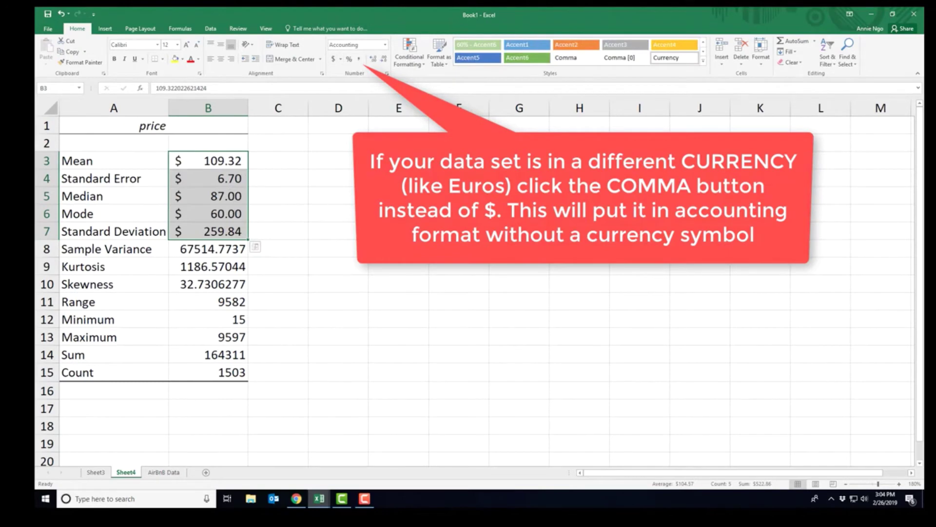
{"action": "left_click", "coordinate": [458, 195]}
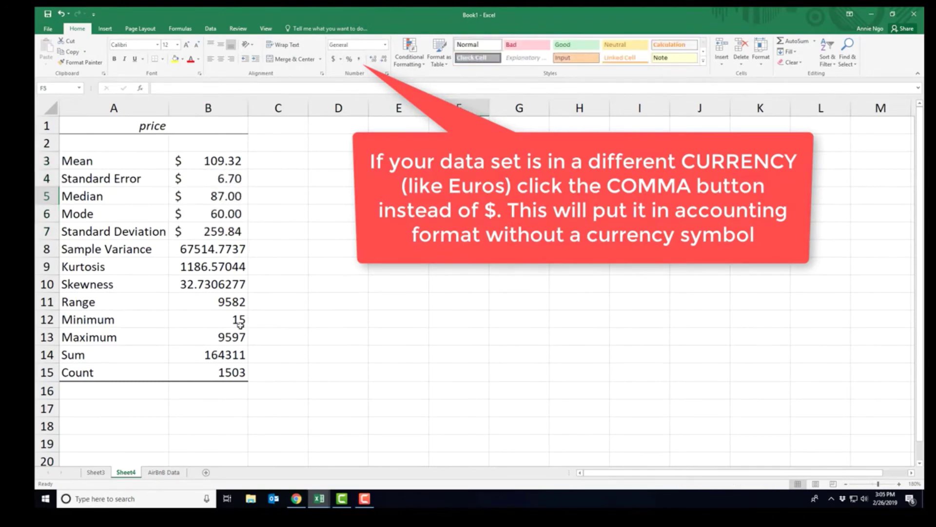
{"action": "left_click_drag", "start_coordinate": [235, 319], "coordinate": [234, 337]}
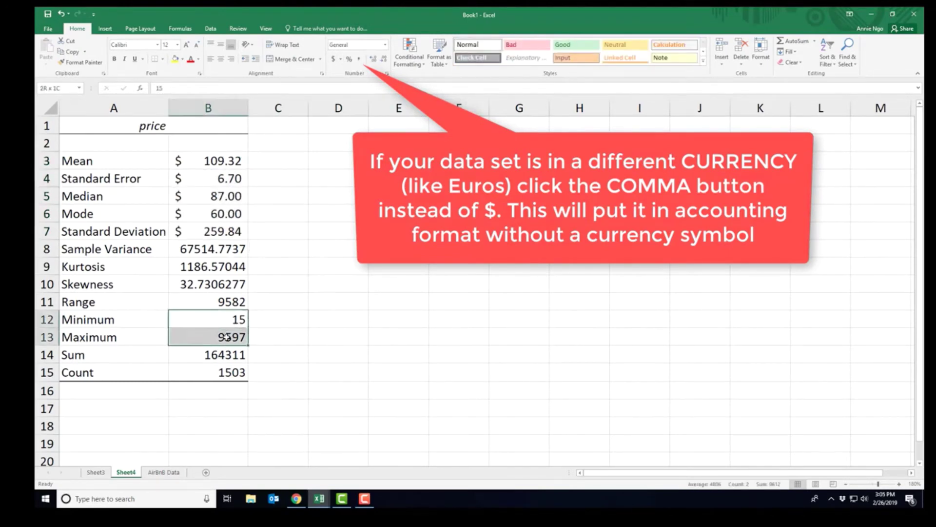
{"action": "left_click", "coordinate": [334, 63]}
{"action": "left_click", "coordinate": [374, 378]}
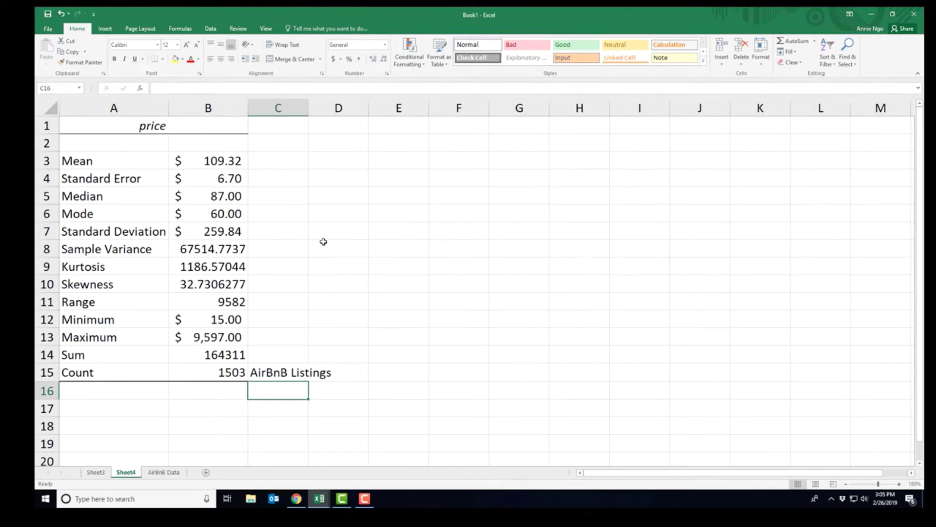
{"action": "left_click", "coordinate": [164, 472]}
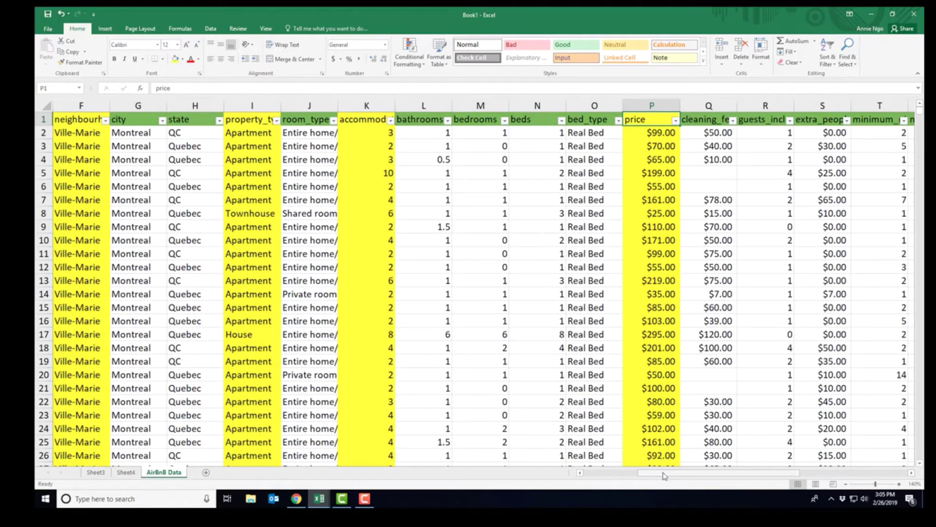
- Scroll through AirBnB Data, inspecting the cancellation_policy, extra_people, cleaning_fee and price columns
{"action": "left_click_drag", "start_coordinate": [664, 475], "coordinate": [783, 486]}
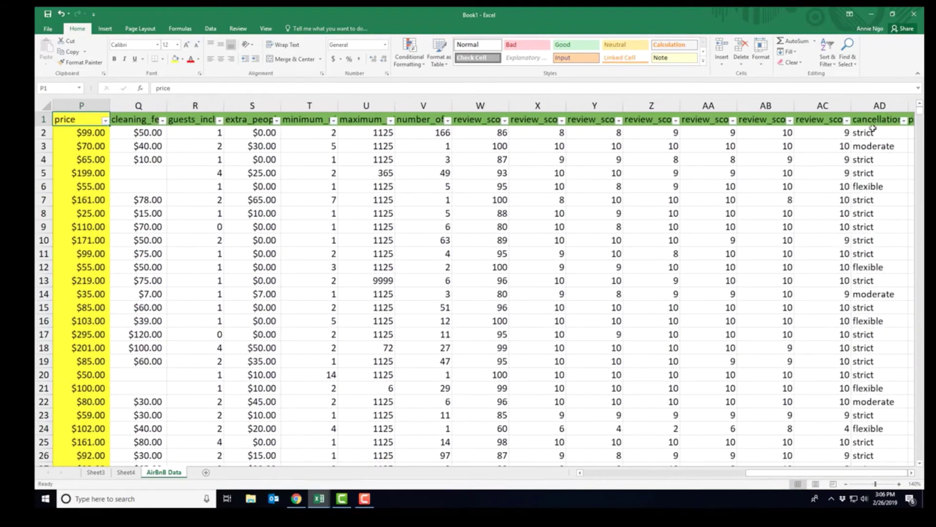
{"action": "left_click", "coordinate": [880, 106]}
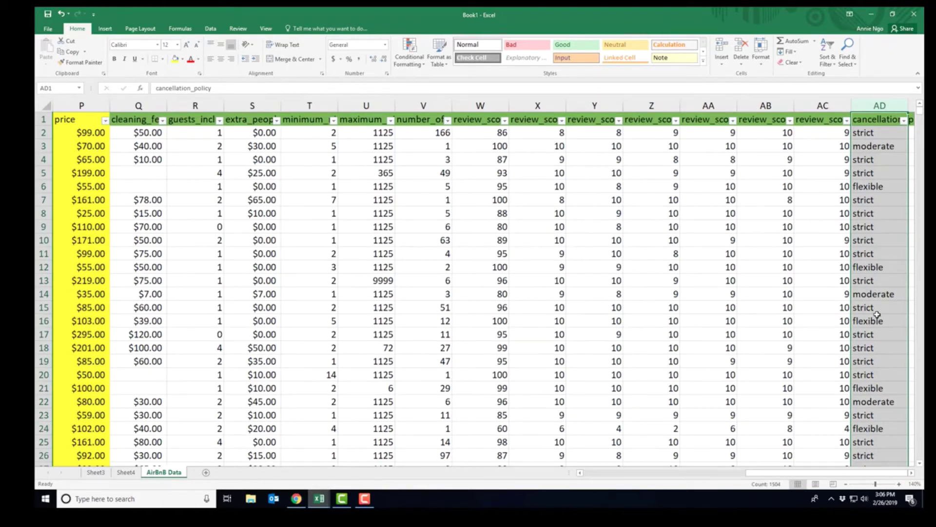
{"action": "left_click_drag", "start_coordinate": [754, 477], "coordinate": [711, 484]}
{"action": "left_click", "coordinate": [480, 105]}
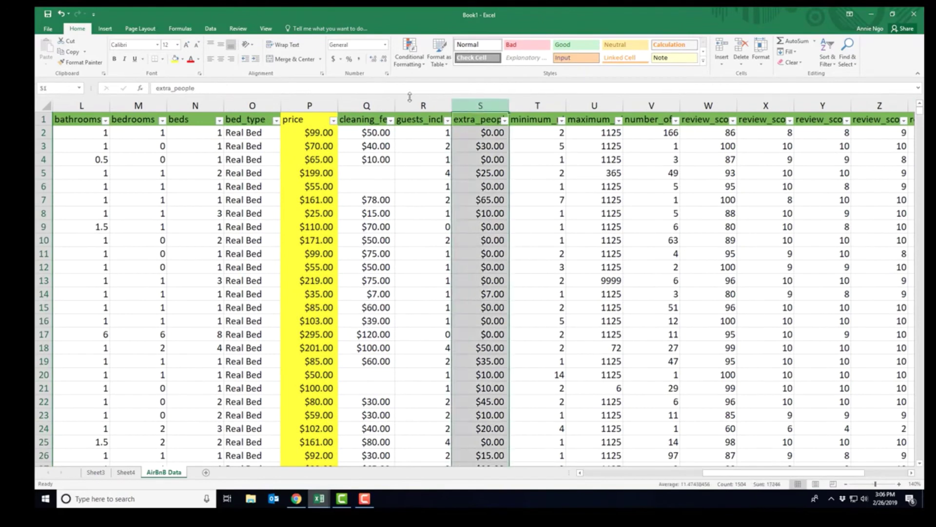
{"action": "left_click", "coordinate": [376, 105]}
{"action": "left_click", "coordinate": [309, 105]}
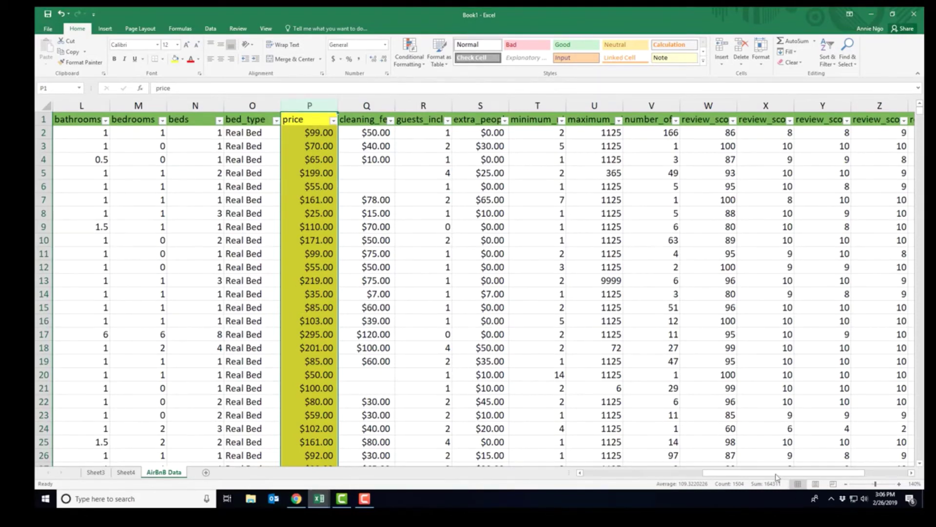
{"action": "key", "text": "ctrl+z"}
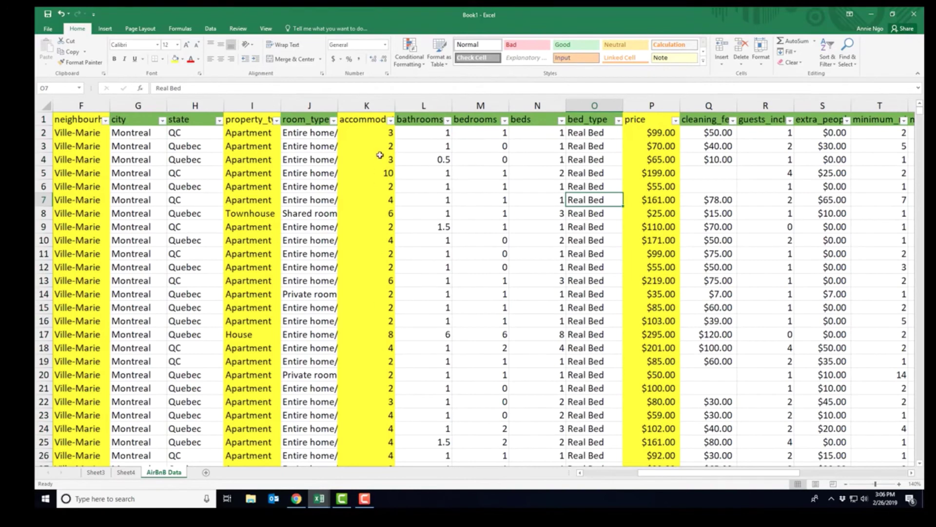
- Inspect the accommodates, bathrooms, bedrooms and beds columns
{"action": "left_click", "coordinate": [368, 106]}
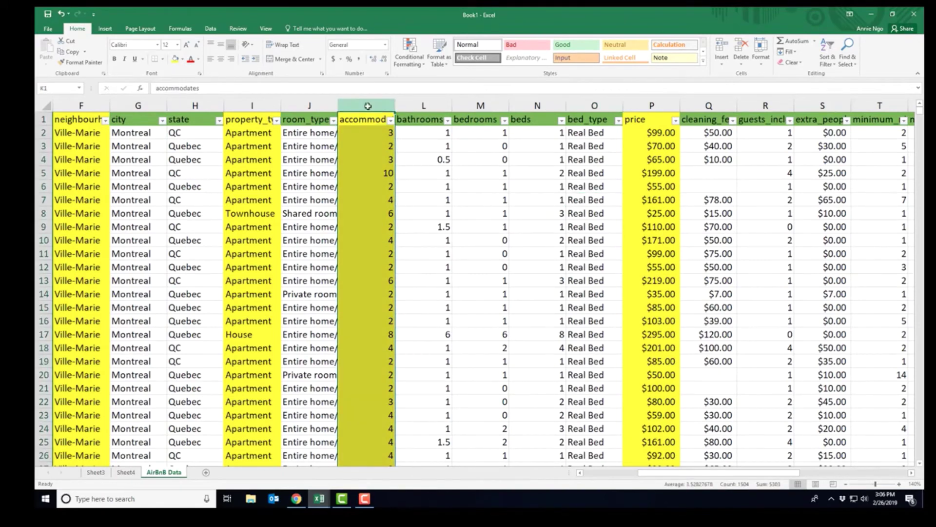
{"action": "left_click", "coordinate": [422, 106]}
{"action": "left_click", "coordinate": [481, 106]}
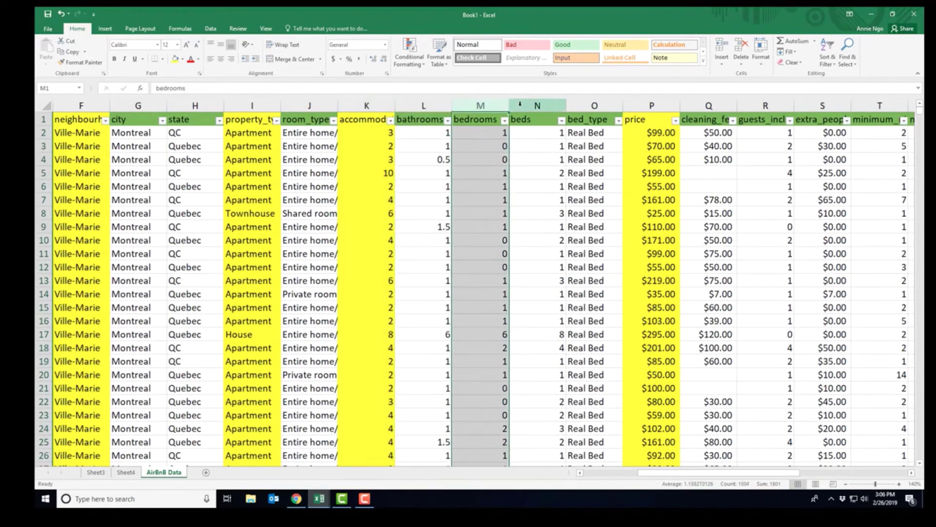
{"action": "left_click", "coordinate": [519, 105]}
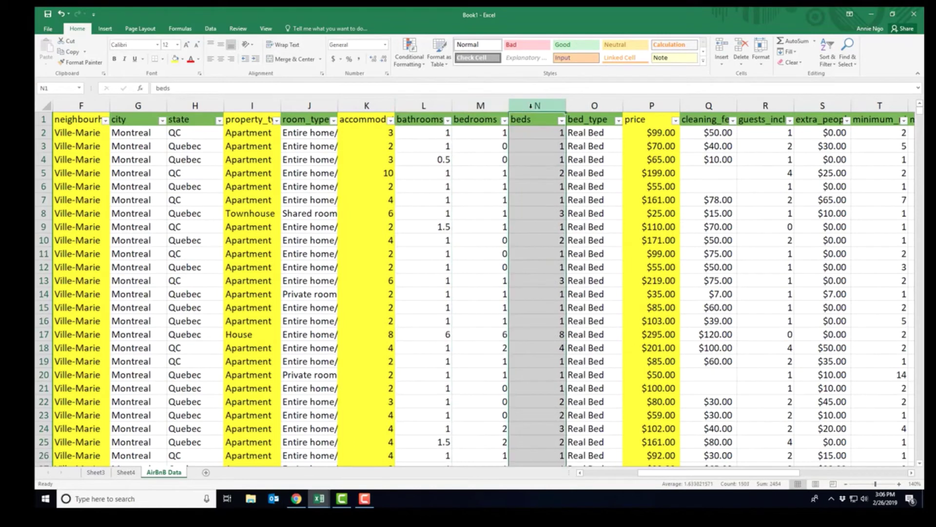
{"action": "left_click", "coordinate": [455, 318]}
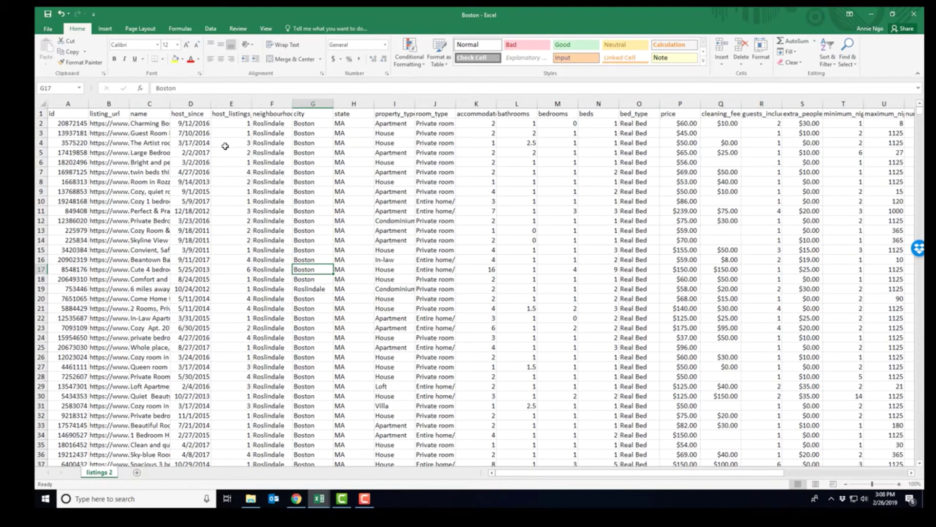
- Insert a PivotTable from the Boston listings on a new worksheet
{"action": "left_click", "coordinate": [103, 30]}
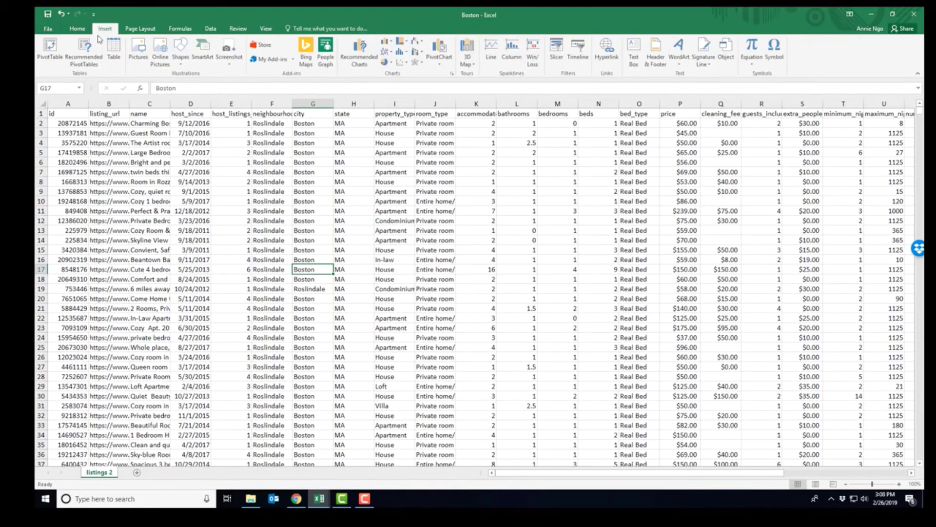
{"action": "left_click", "coordinate": [50, 48]}
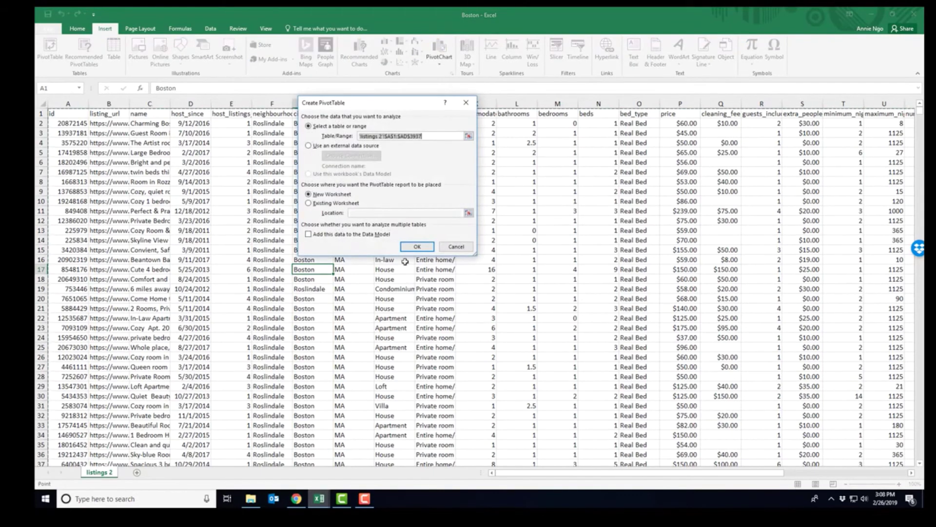
{"action": "left_click", "coordinate": [417, 247]}
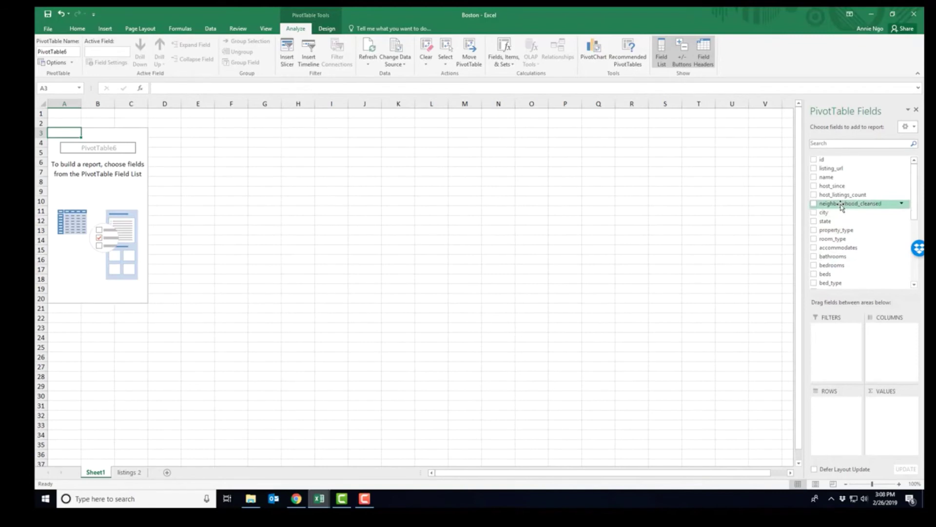
- Put neighbourhood_cleansed in Rows and price in Values, then open the Sum of price settings
{"action": "left_click_drag", "start_coordinate": [841, 206], "coordinate": [838, 432]}
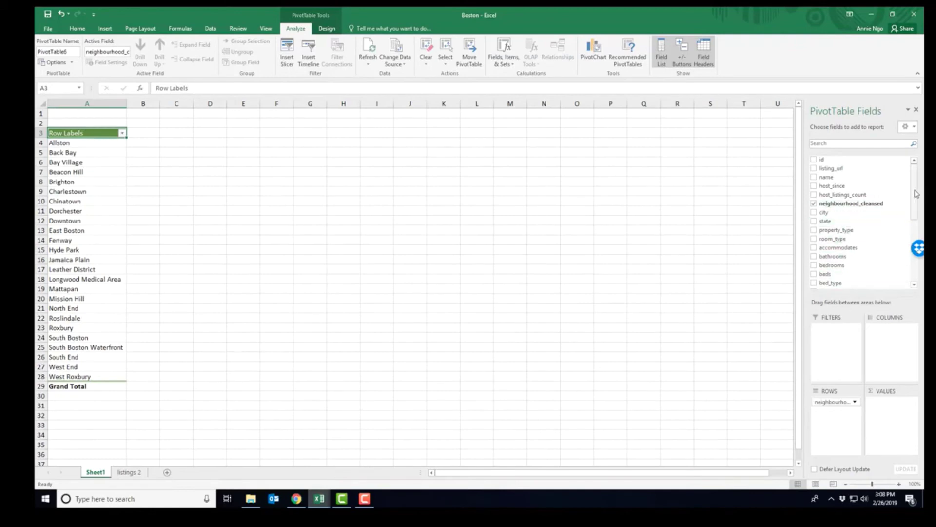
{"action": "scroll", "coordinate": [917, 195], "scroll_direction": "down", "scroll_amount": 2}
{"action": "left_click_drag", "start_coordinate": [841, 245], "coordinate": [887, 417]}
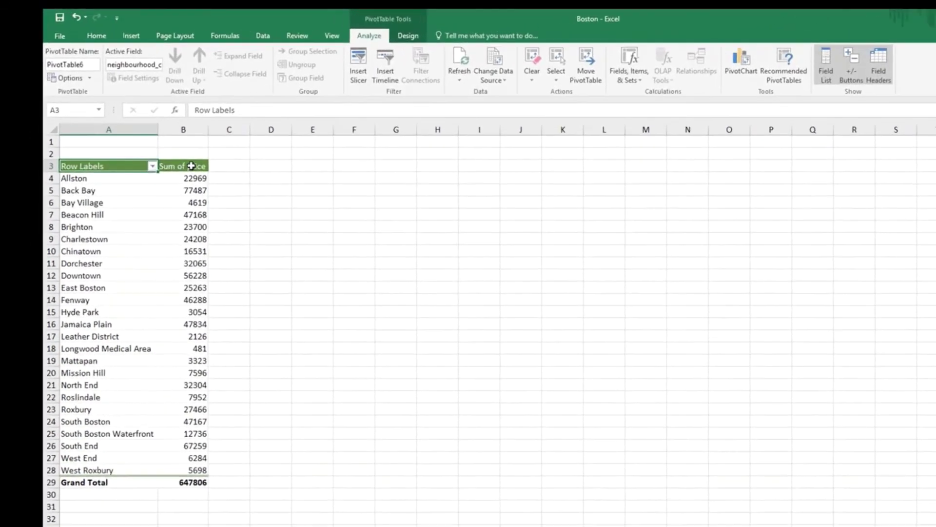
{"action": "double_click", "coordinate": [154, 134]}
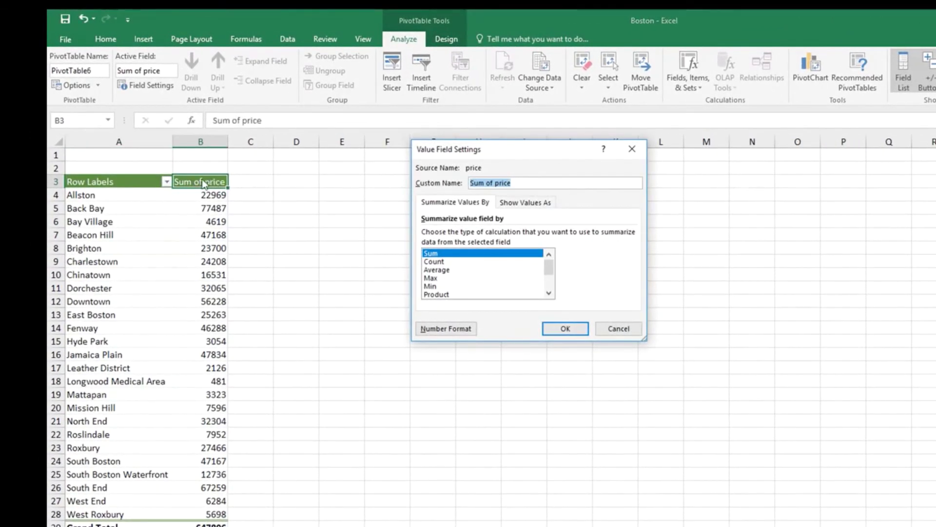
- Summarize price by Average and format B4:B28 as accounting dollars
{"action": "left_click", "coordinate": [437, 270]}
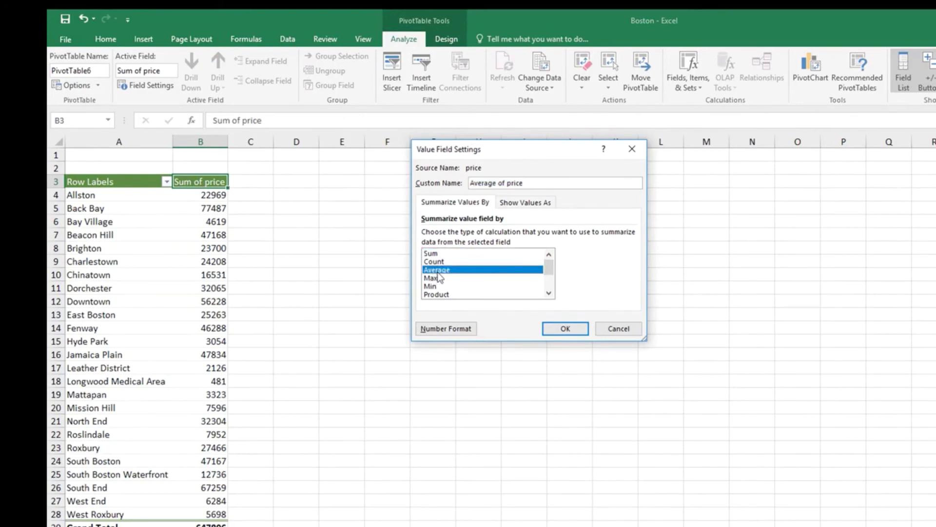
{"action": "left_click", "coordinate": [565, 330]}
{"action": "left_click", "coordinate": [404, 407]}
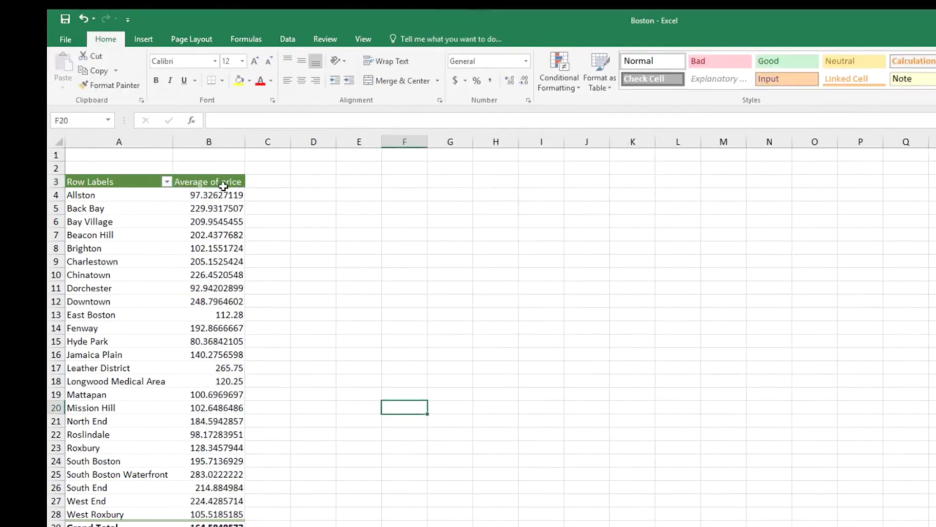
{"action": "left_click_drag", "start_coordinate": [221, 195], "coordinate": [237, 514]}
{"action": "left_click", "coordinate": [456, 82]}
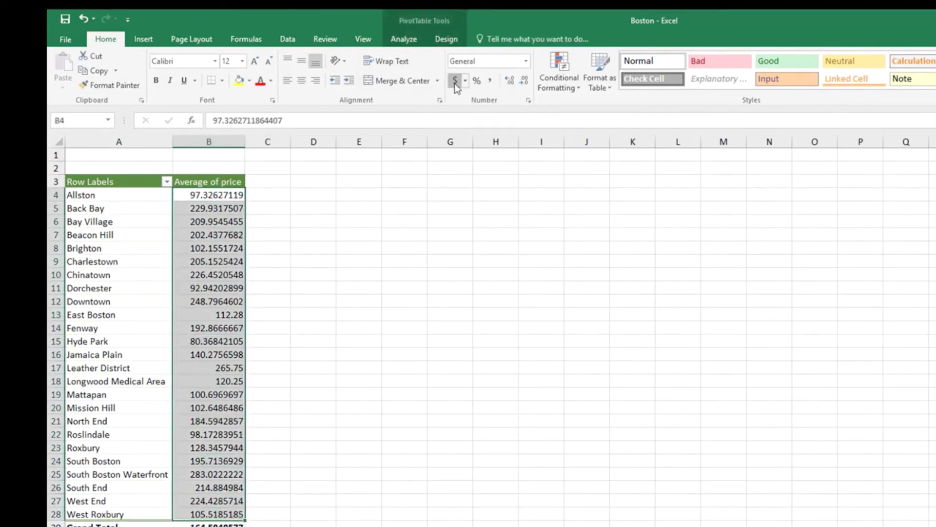
{"action": "left_click", "coordinate": [428, 244]}
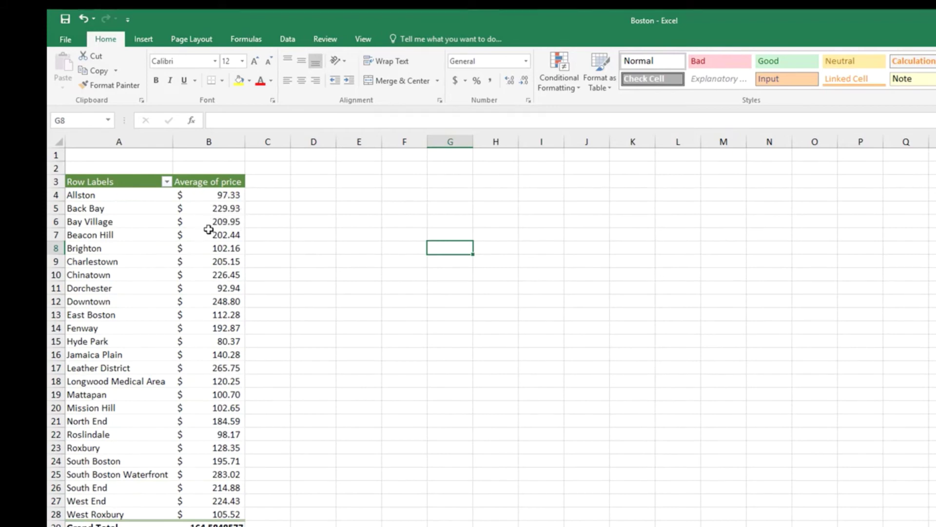
- Sort the neighbourhoods from largest to smallest average price
{"action": "right_click", "coordinate": [211, 206]}
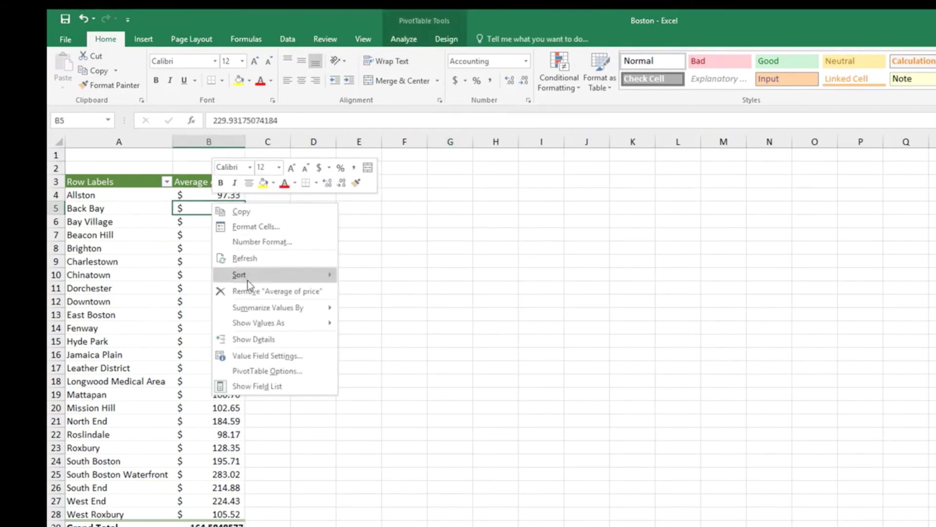
{"action": "mouse_move", "coordinate": [287, 282]}
{"action": "left_click", "coordinate": [349, 291]}
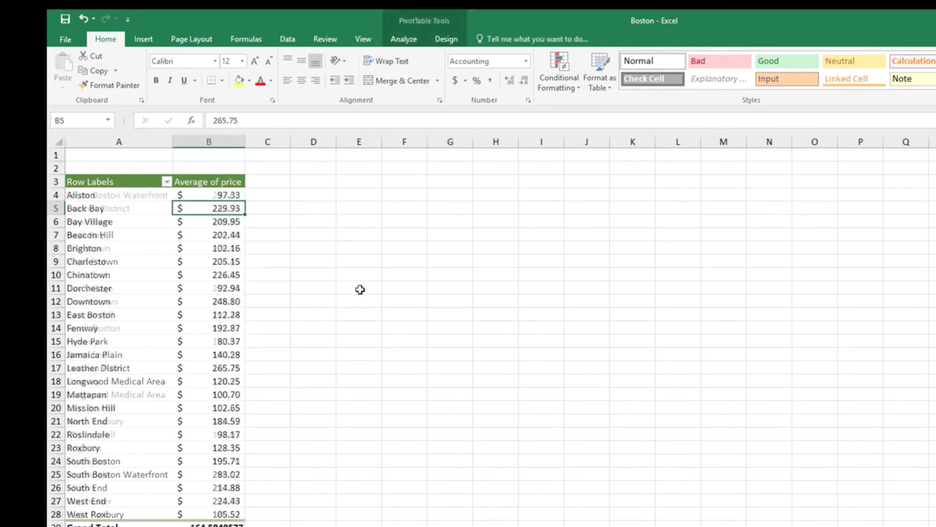
{"action": "left_click", "coordinate": [366, 337]}
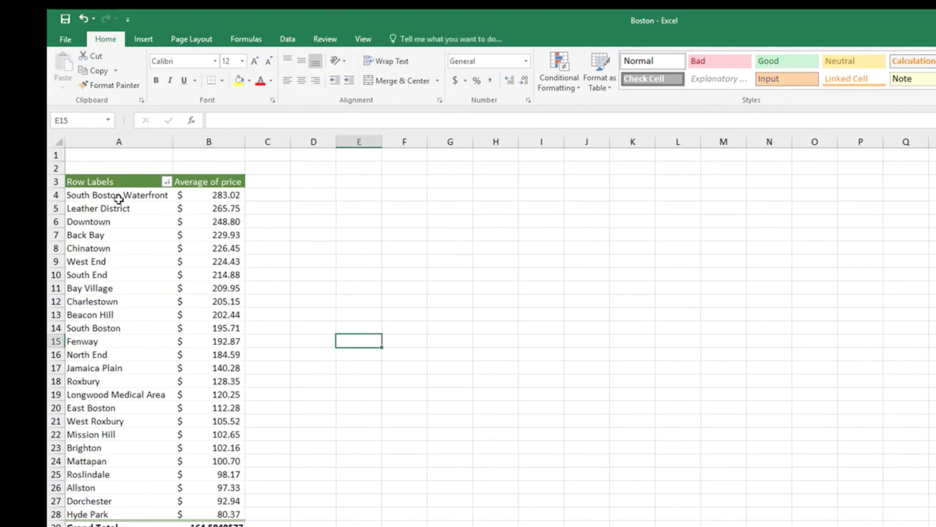
- Copy the sorted neighbourhoods and averages A4:B28 and paste them at E4
{"action": "left_click_drag", "start_coordinate": [117, 195], "coordinate": [203, 514]}
{"action": "key", "text": "ctrl+c"}
{"action": "left_click_drag", "start_coordinate": [344, 192], "coordinate": [347, 208]}
{"action": "key", "text": "ctrl+v"}
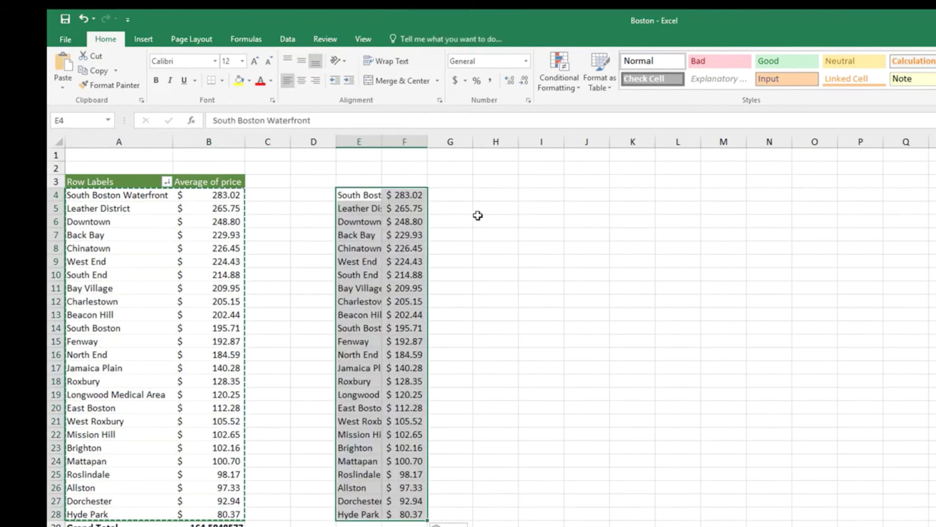
- Autofit columns E and F, then select the copied range E4:F28
{"action": "left_click_drag", "start_coordinate": [361, 141], "coordinate": [382, 142]}
{"action": "double_click", "coordinate": [382, 142]}
{"action": "left_click", "coordinate": [565, 236]}
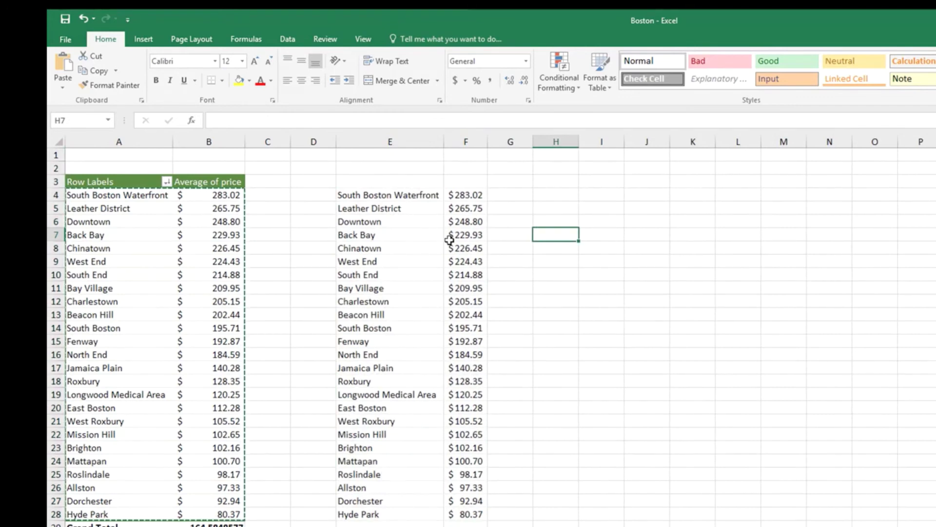
{"action": "left_click", "coordinate": [543, 298]}
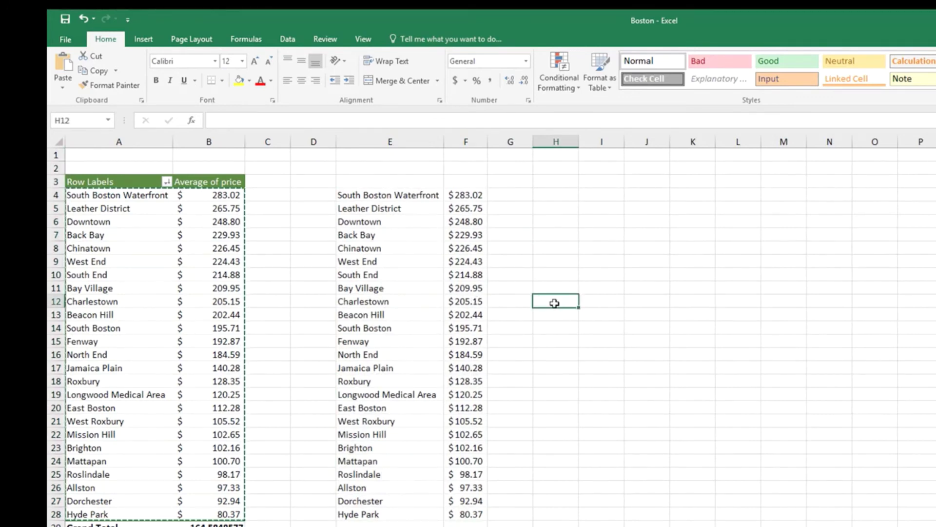
{"action": "left_click", "coordinate": [391, 195]}
{"action": "left_click_drag", "start_coordinate": [390, 196], "coordinate": [464, 513]}
{"action": "left_click", "coordinate": [143, 40]}
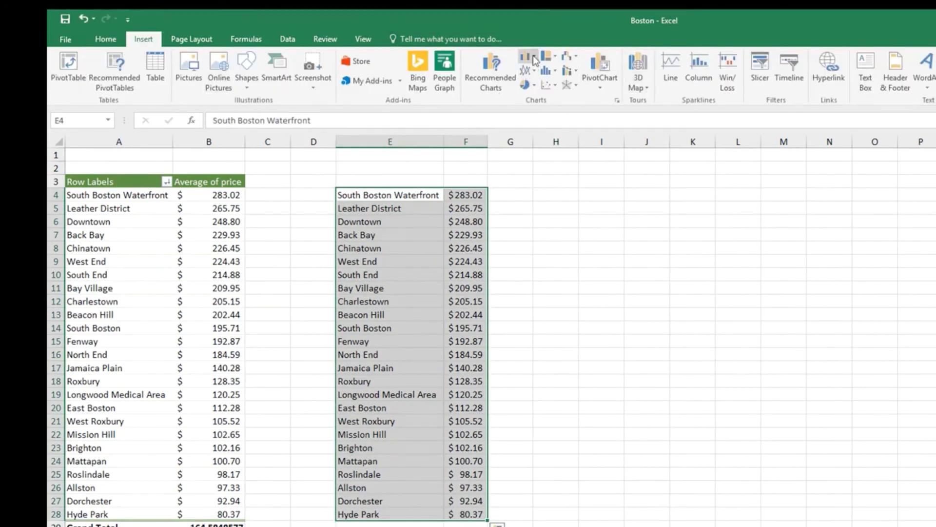
- Insert a 2-D clustered column chart of E4:F28 and enlarge it
{"action": "left_click", "coordinate": [535, 59]}
{"action": "left_click", "coordinate": [540, 94]}
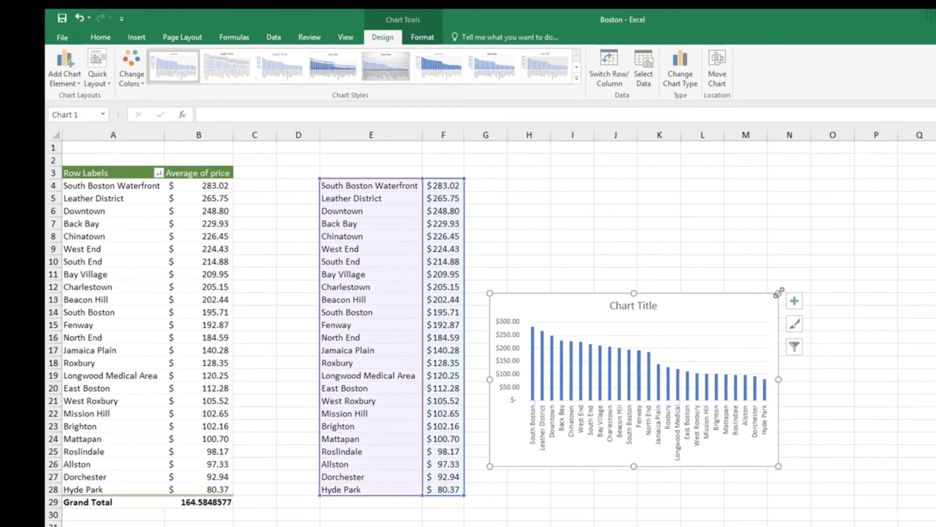
{"action": "left_click_drag", "start_coordinate": [818, 309], "coordinate": [935, 241]}
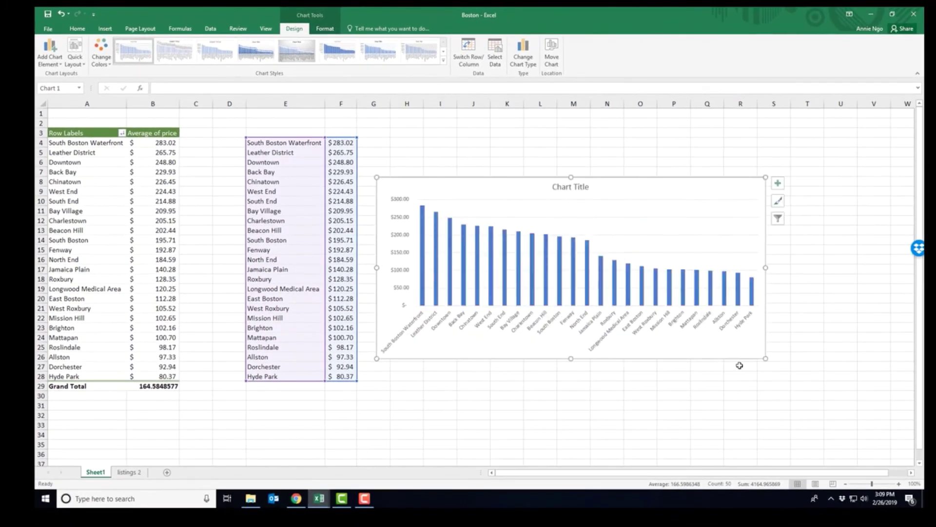
{"action": "left_click_drag", "start_coordinate": [767, 359], "coordinate": [793, 375]}
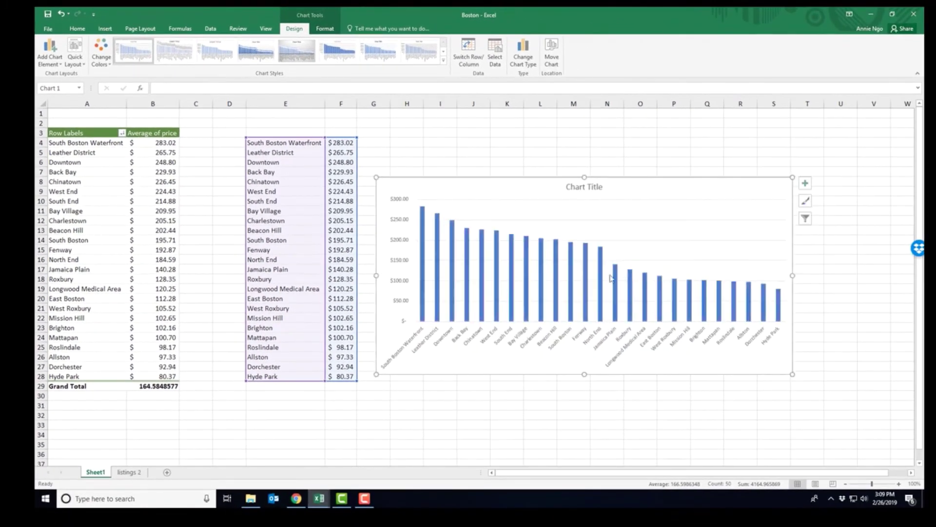
- Add data labels to every bar, then enlarge and reposition the chart beside the data
{"action": "right_click", "coordinate": [587, 257]}
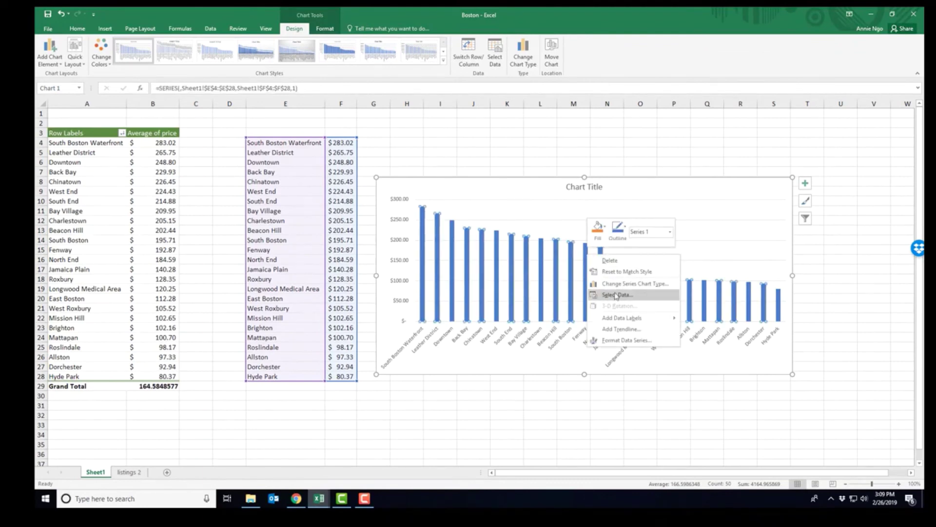
{"action": "mouse_move", "coordinate": [623, 318]}
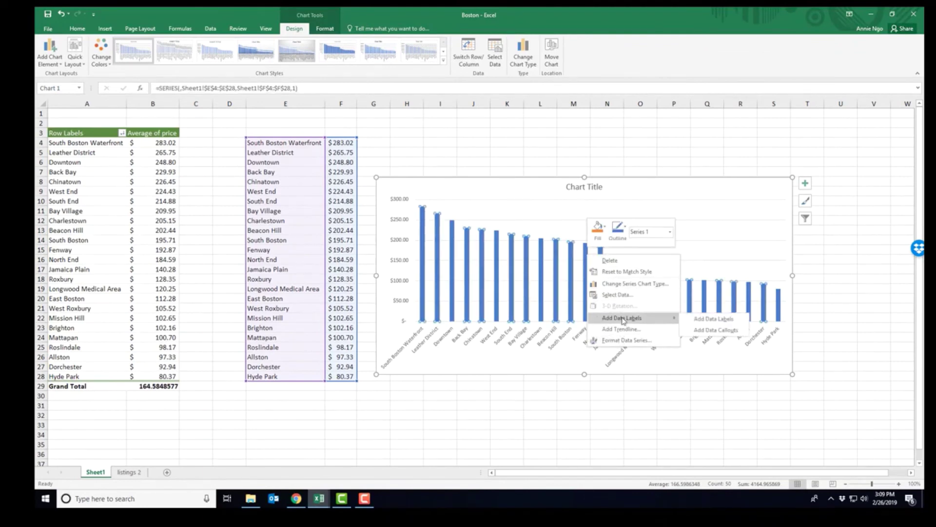
{"action": "left_click", "coordinate": [703, 320]}
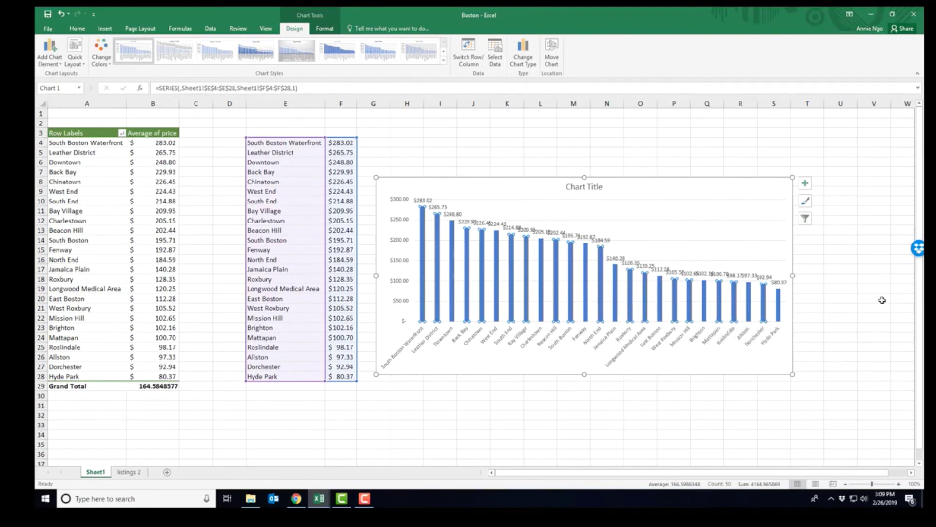
{"action": "left_click_drag", "start_coordinate": [795, 276], "coordinate": [843, 276]}
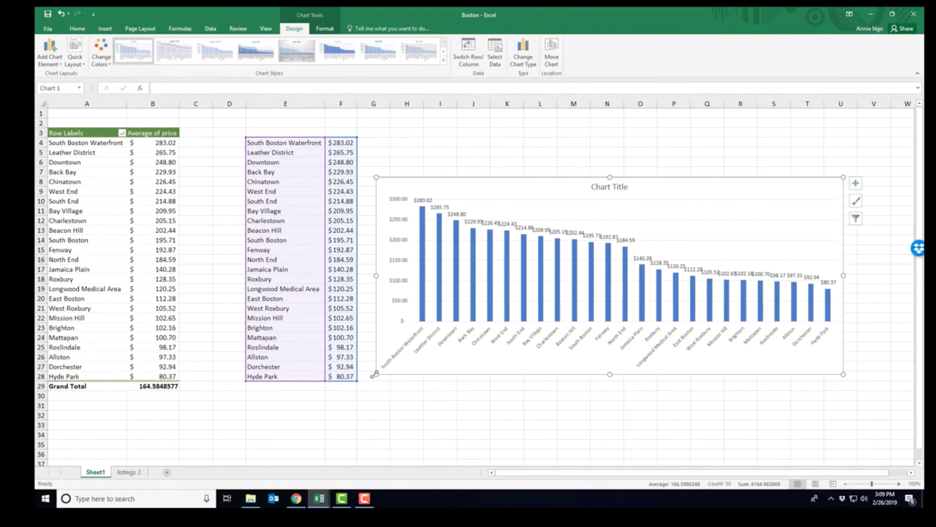
{"action": "left_click_drag", "start_coordinate": [376, 374], "coordinate": [329, 393]}
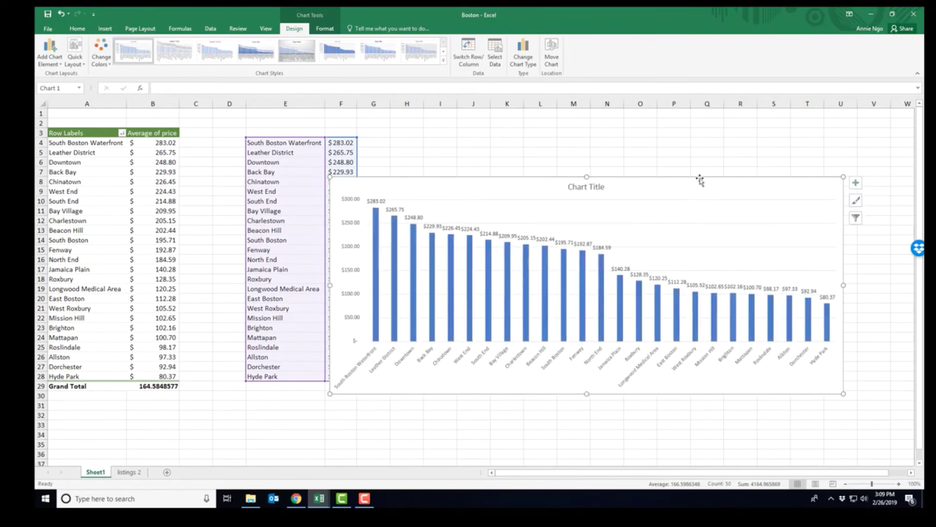
{"action": "left_click_drag", "start_coordinate": [700, 180], "coordinate": [740, 198]}
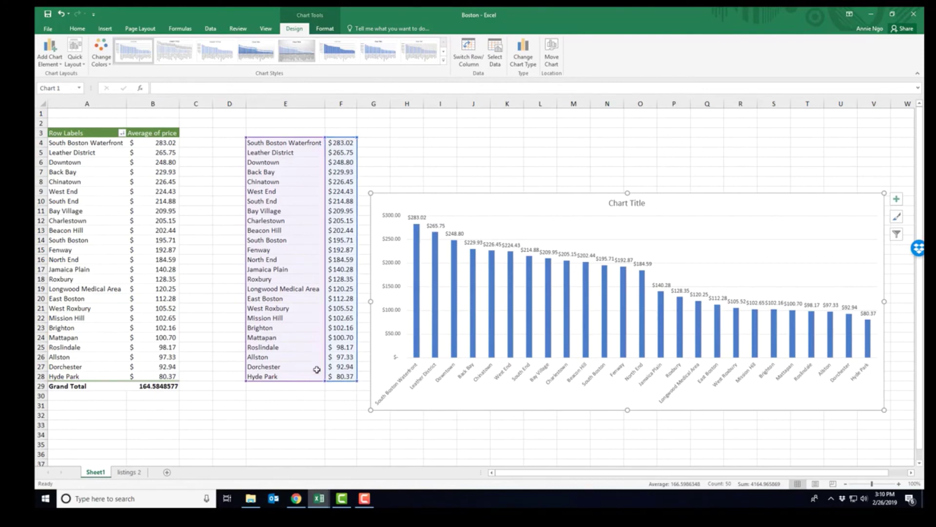
- Shrink the chart's source range to E4:F15, plotting South Boston Waterfront through Fenway
{"action": "left_click_drag", "start_coordinate": [357, 380], "coordinate": [347, 254]}
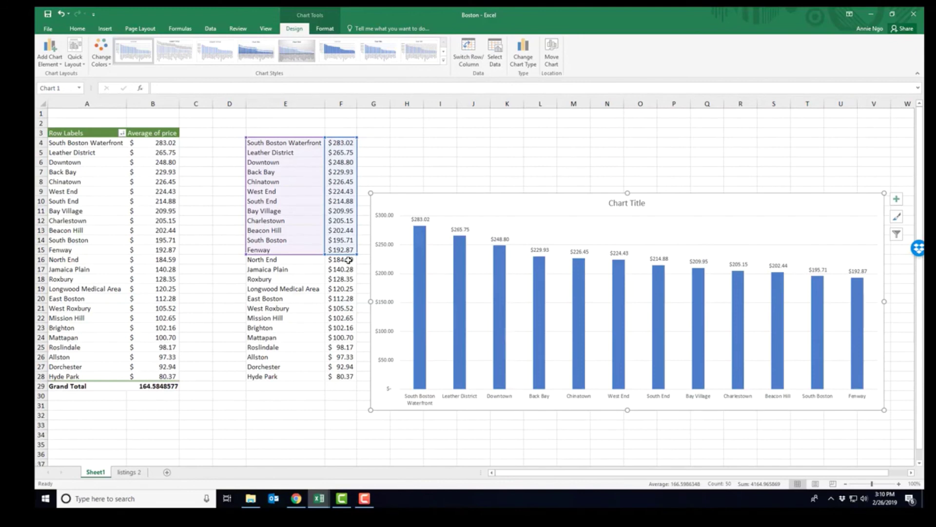
- Replace the chart title with 'Average Price Per Night for Top Boston Neighborhoods'
{"action": "left_click", "coordinate": [636, 203]}
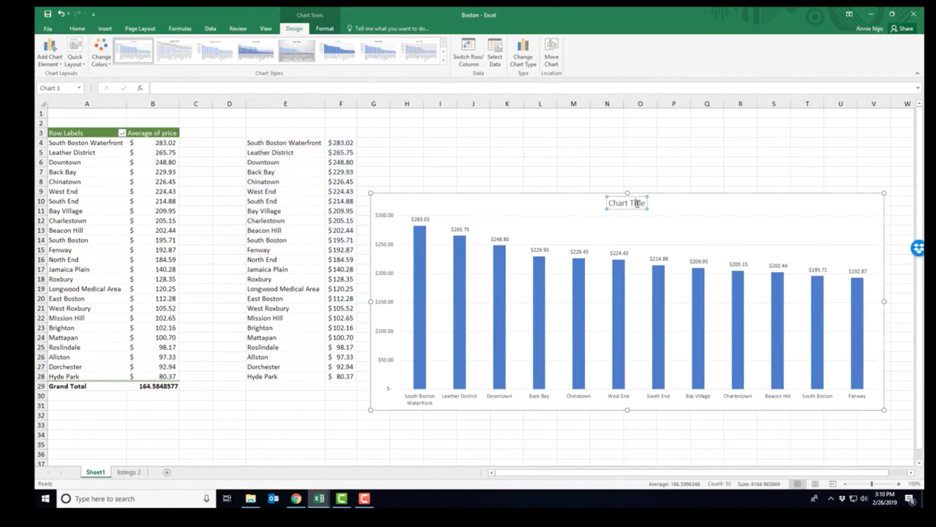
{"action": "triple_click", "coordinate": [636, 203]}
{"action": "type", "text": "Average Price Per Night for"}
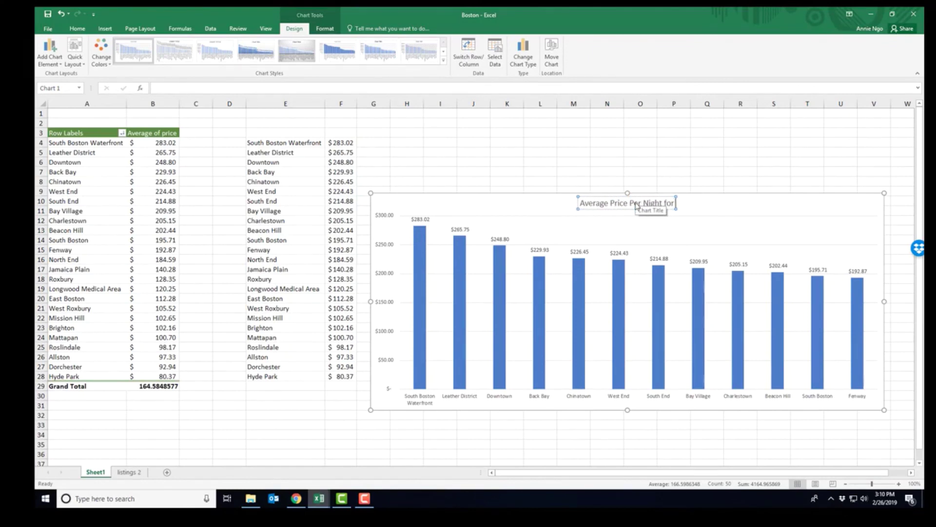
{"action": "type", "text": " Top Boston N"}
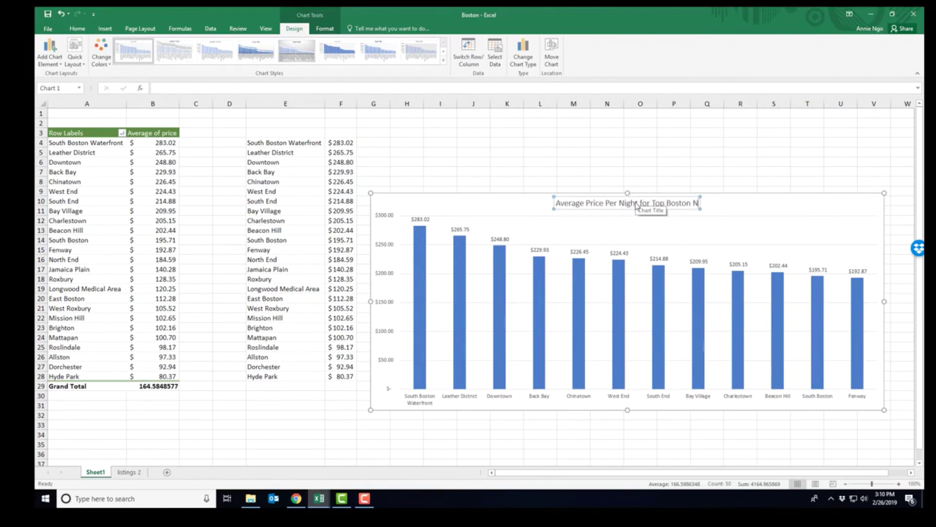
{"action": "type", "text": "eighborhoods"}
{"action": "left_click", "coordinate": [673, 142]}
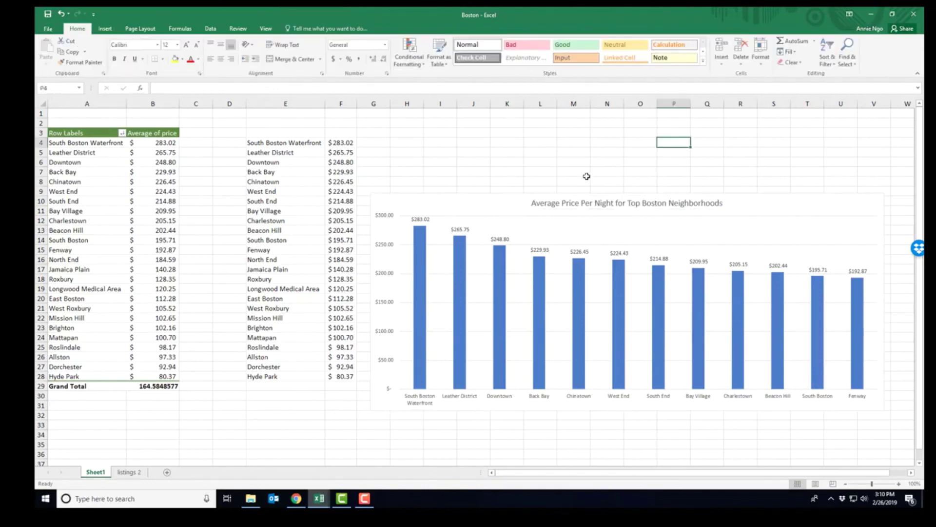